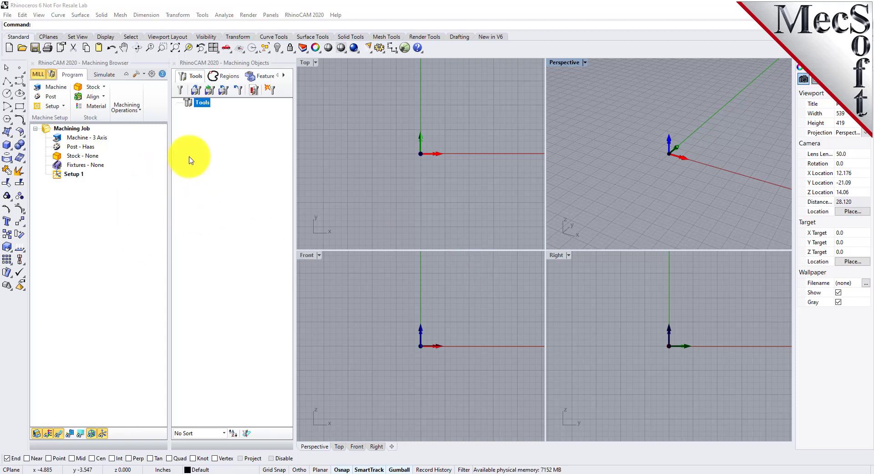
Step: Close the Machining Objects and Machining Browser panels, leaving four empty viewports
click(175, 63)
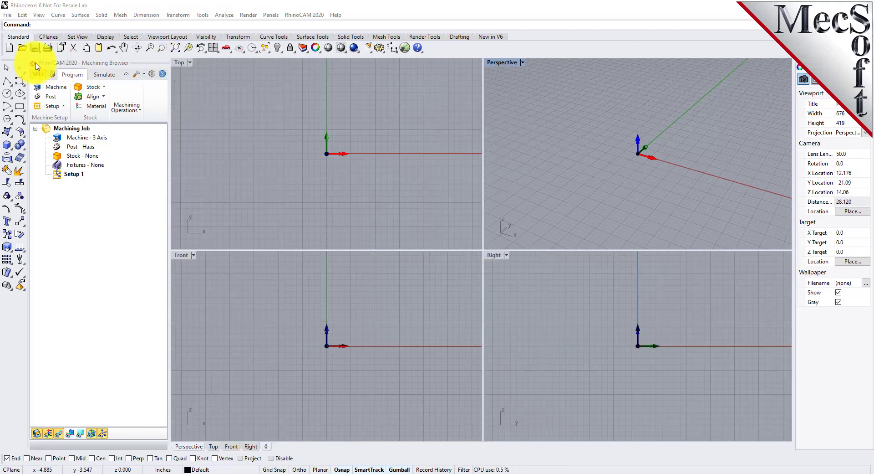
click(33, 63)
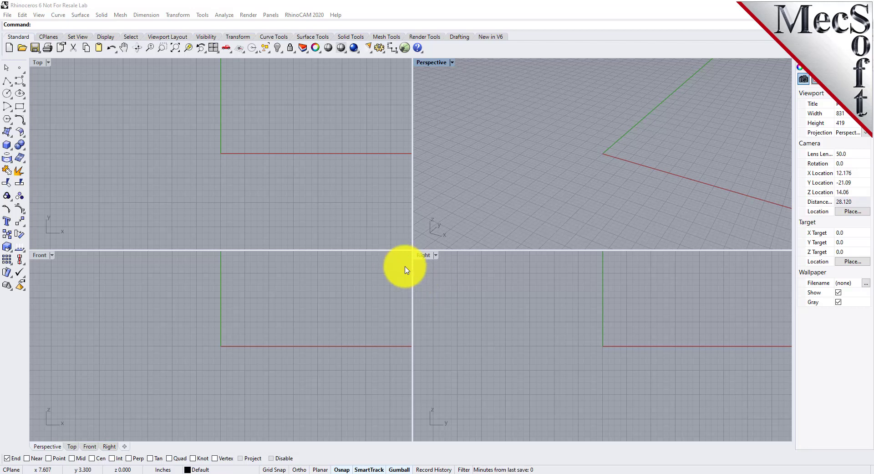
Step: Open the ART Browser from the RhinoCAM 2020 menu and widen its panel
click(325, 17)
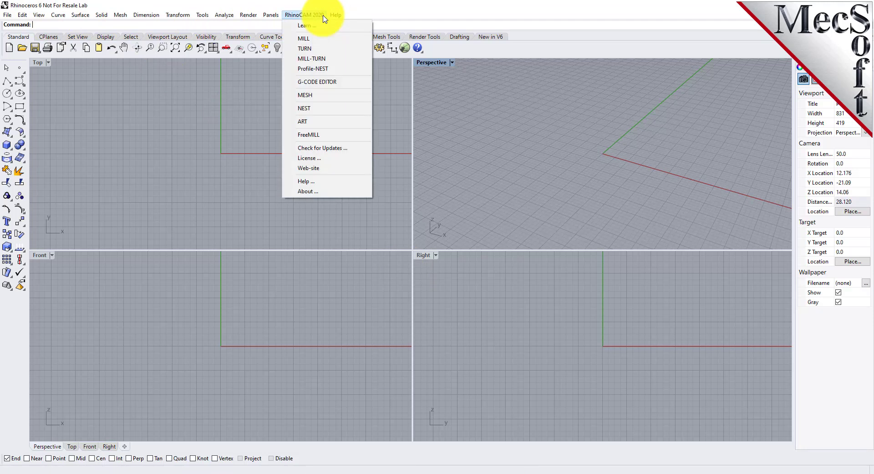
click(318, 122)
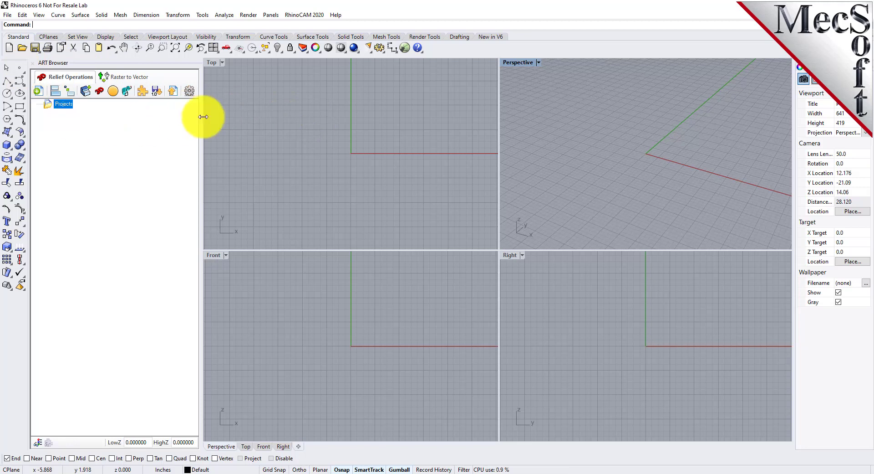
mouse_move(201, 152)
mouse_down()
mouse_move(264, 154)
mouse_move(203, 160)
mouse_up()
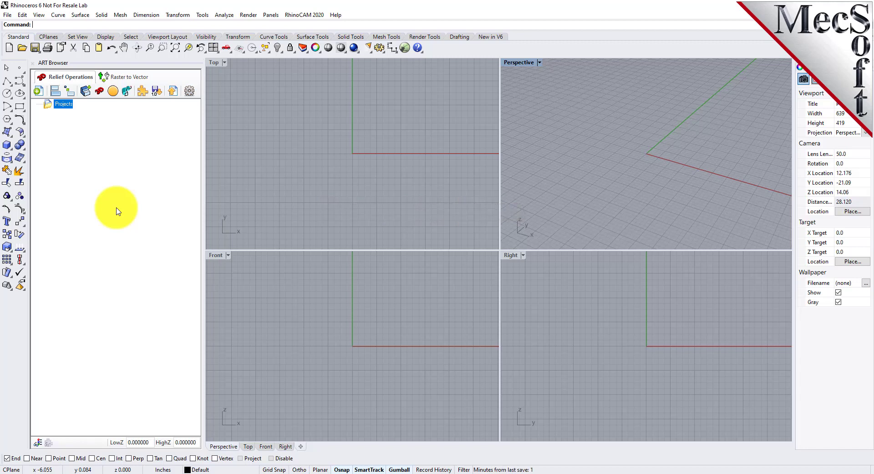
Step: Open ARTQuickStartTutorial from the QuickStart folder, loading its stored CAM settings
click(22, 52)
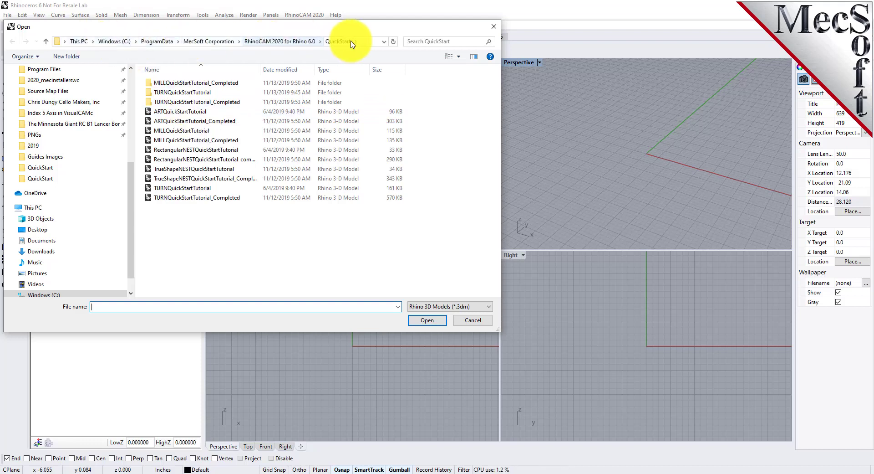
click(182, 113)
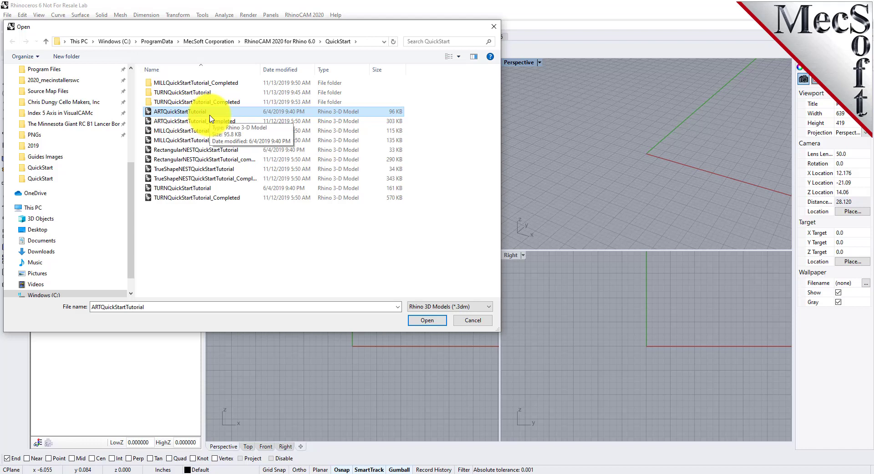
click(429, 320)
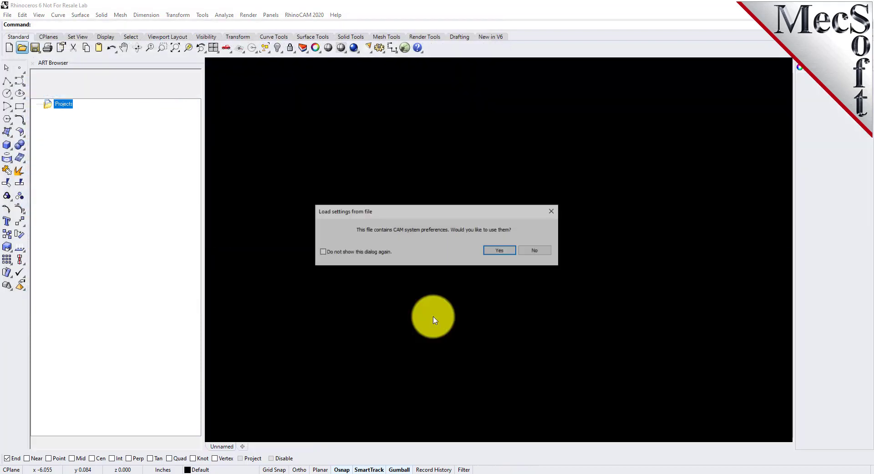
click(500, 250)
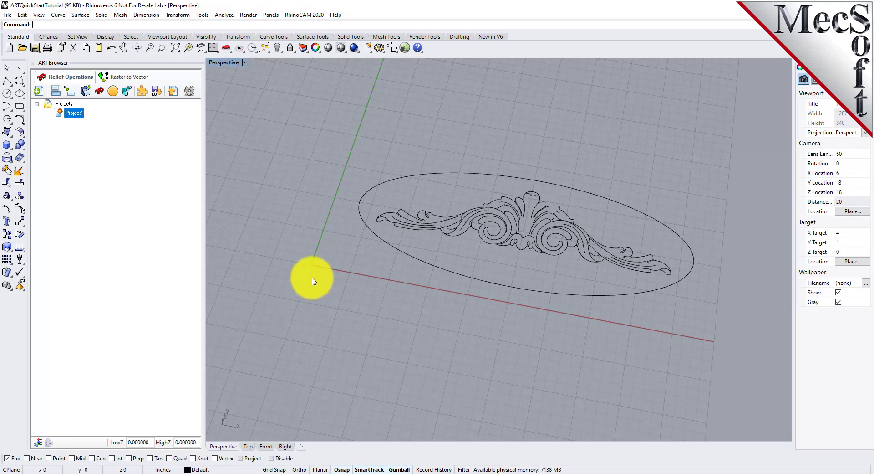
Step: Delete Project1 from the ART Browser project tree
click(226, 47)
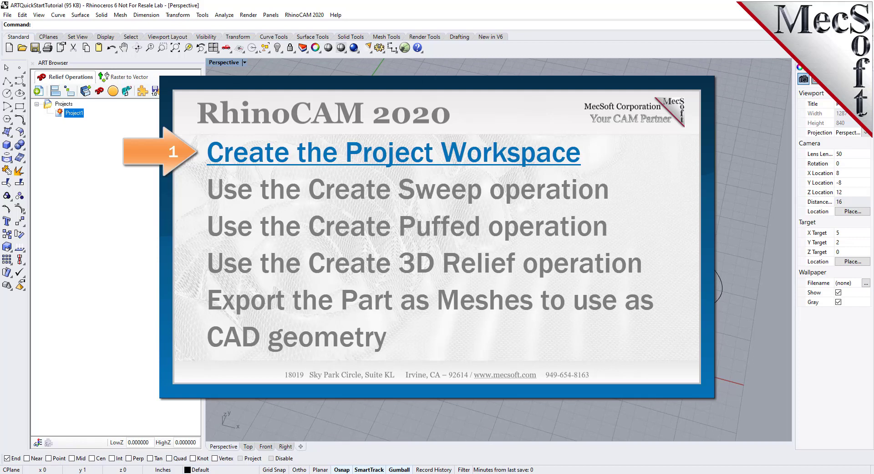
right_click(60, 117)
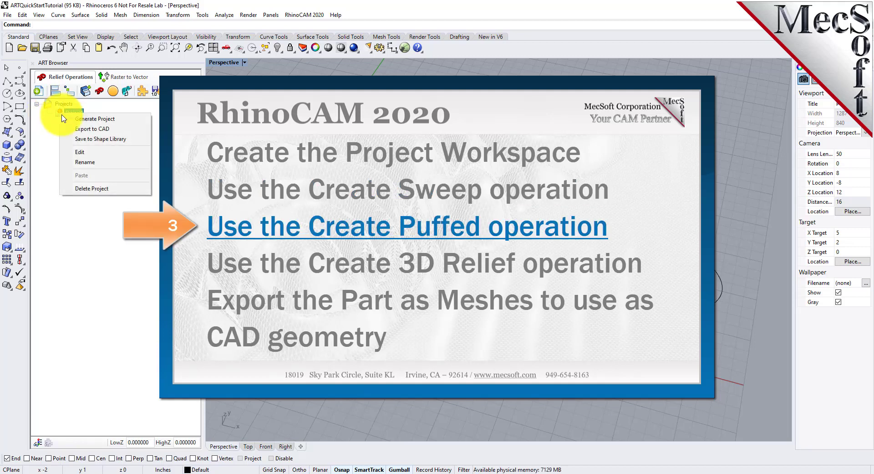
click(94, 188)
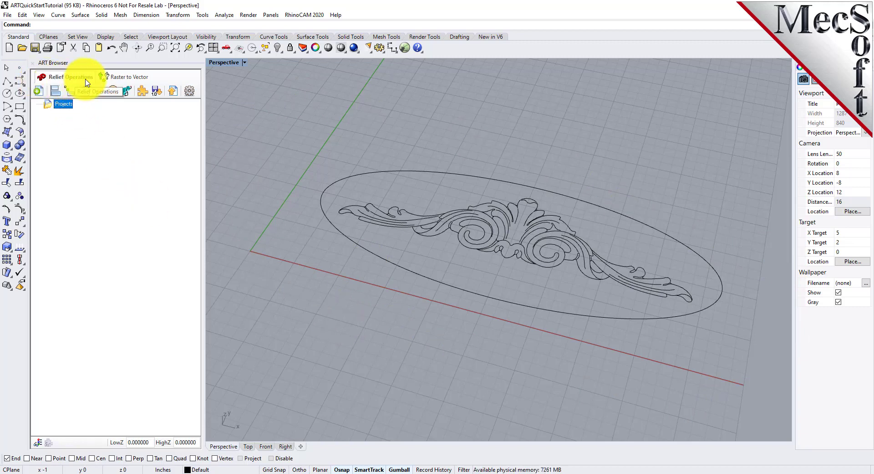
Step: Generate a teal relief project at origin 0,0, length 4, width 10, 150 dots/inch
click(39, 93)
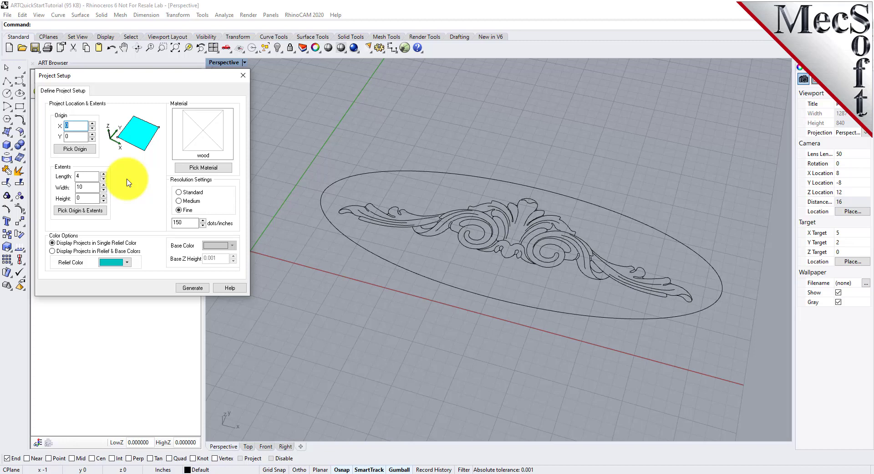
click(78, 187)
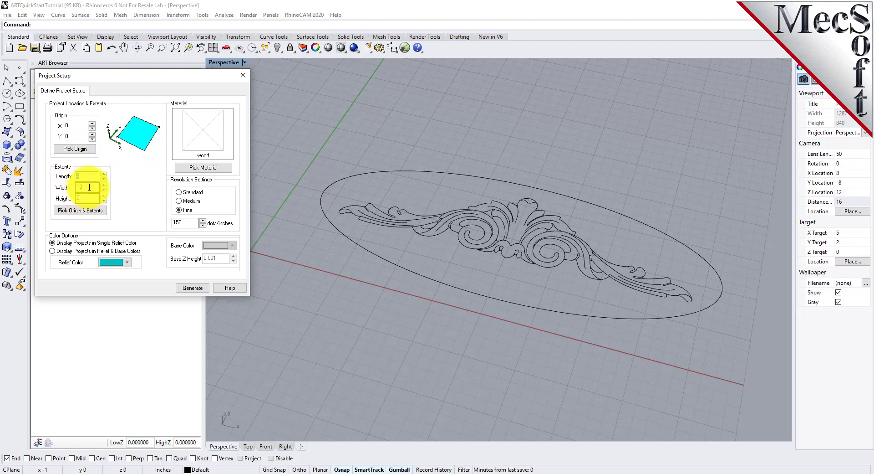
double_click(89, 187)
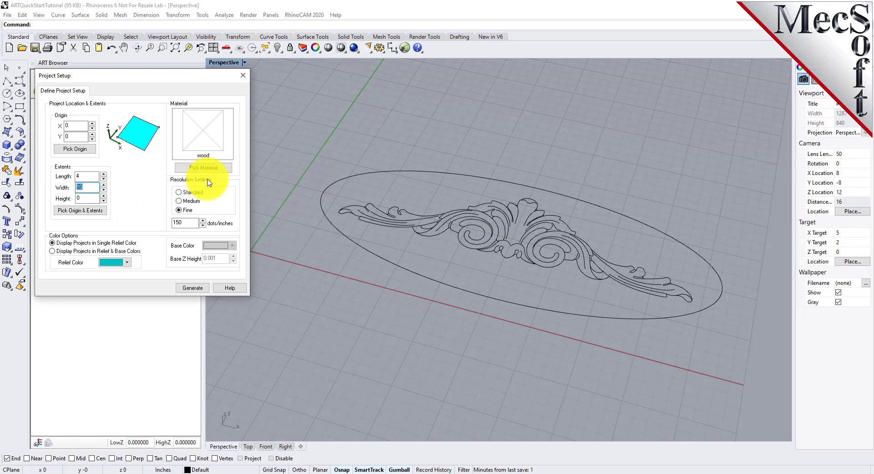
double_click(186, 222)
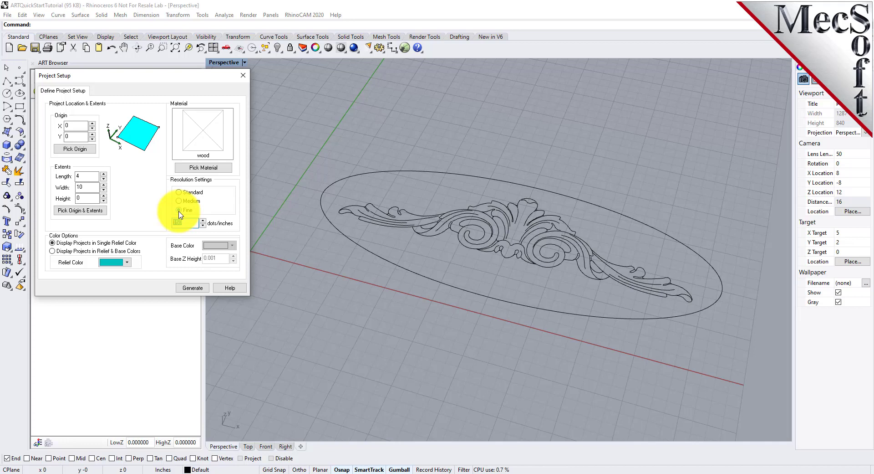
click(194, 289)
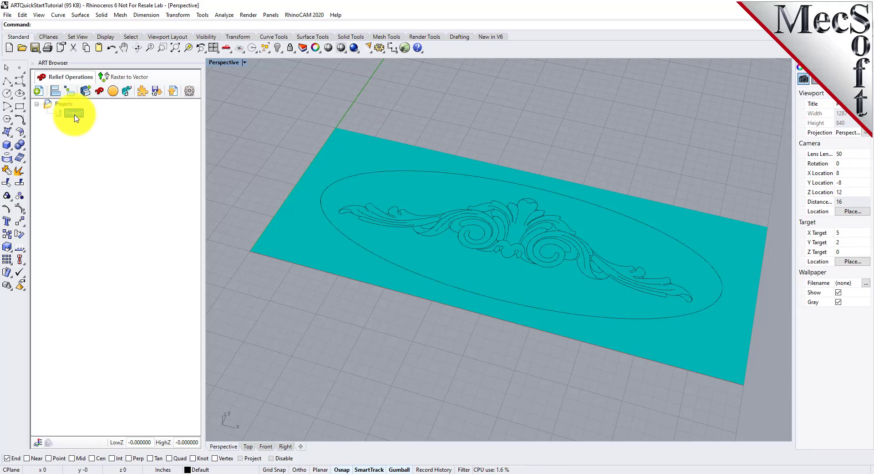
right_click(74, 113)
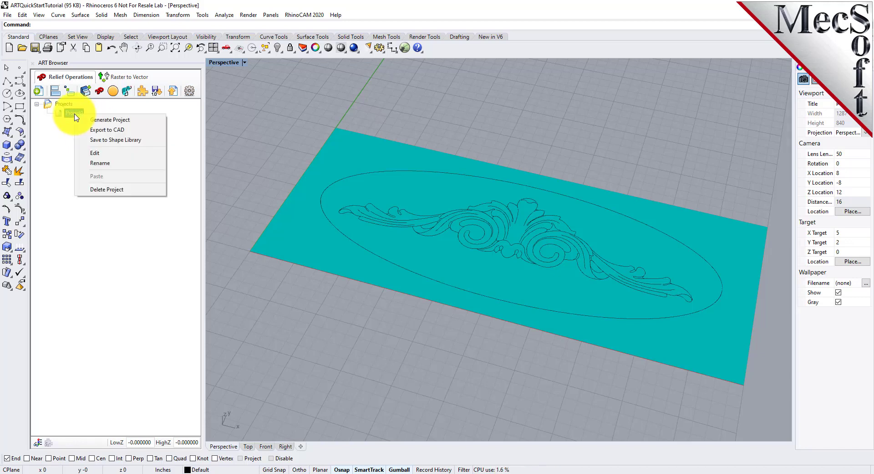
click(137, 162)
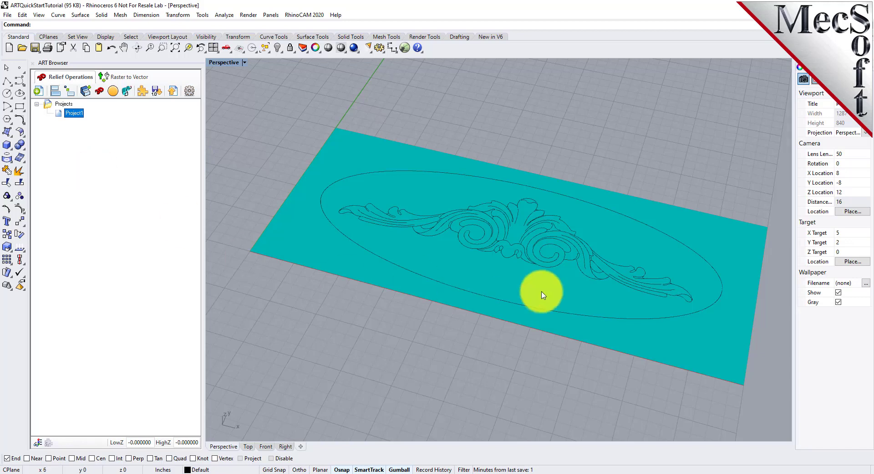
mouse_move(545, 278)
right_down()
mouse_move(523, 185)
mouse_move(529, 225)
mouse_move(504, 267)
mouse_move(531, 272)
right_up()
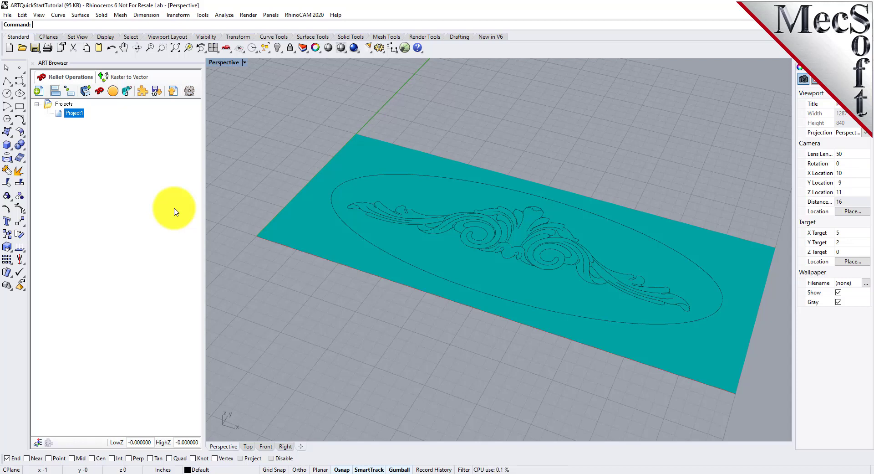
Step: Set the sweep to Add material with an enlarged arc cross-section and no closed-curve fill
click(130, 95)
drag(136, 79, 202, 108)
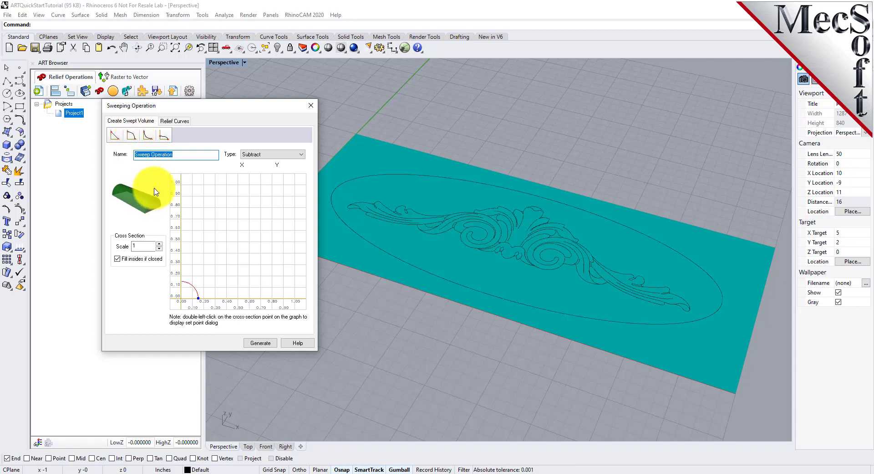
click(294, 154)
click(247, 163)
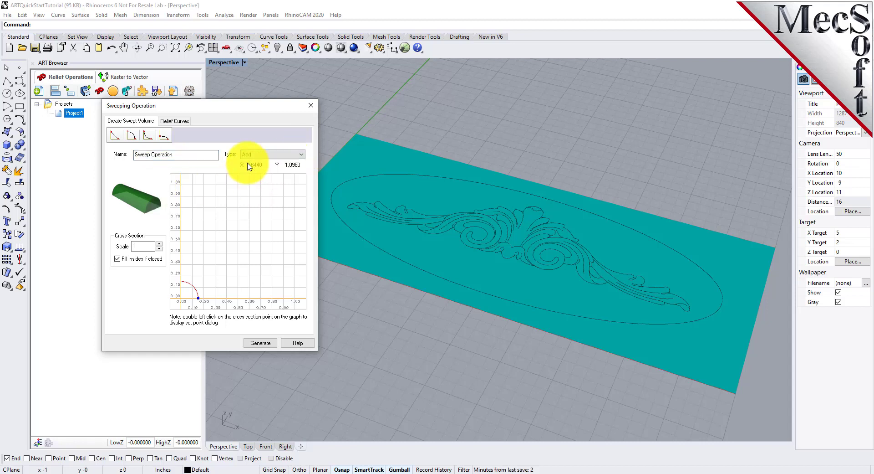
click(137, 246)
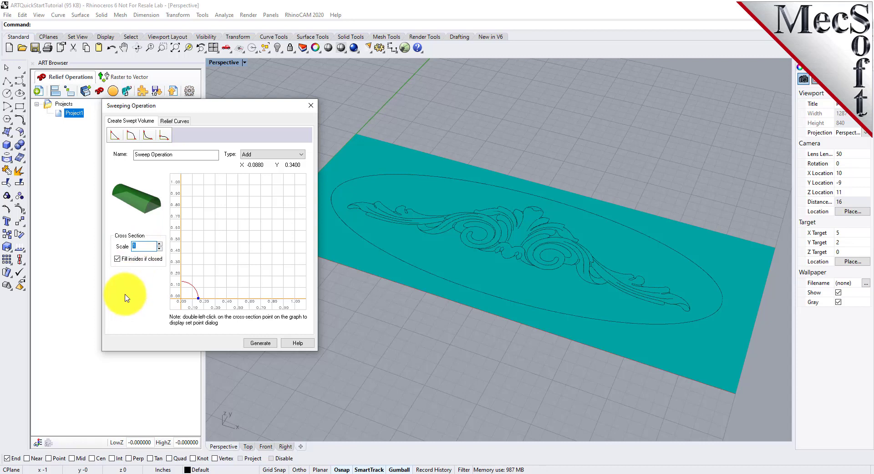
mouse_move(198, 298)
mouse_down()
mouse_move(283, 298)
mouse_move(209, 304)
mouse_up()
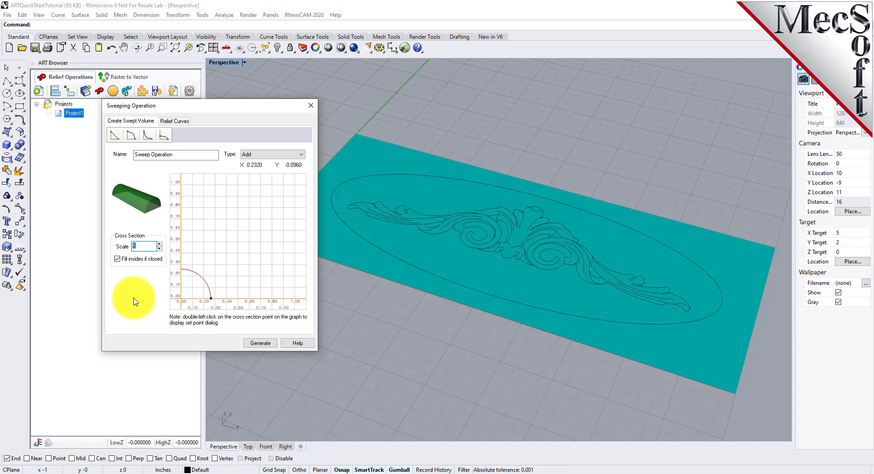
click(118, 258)
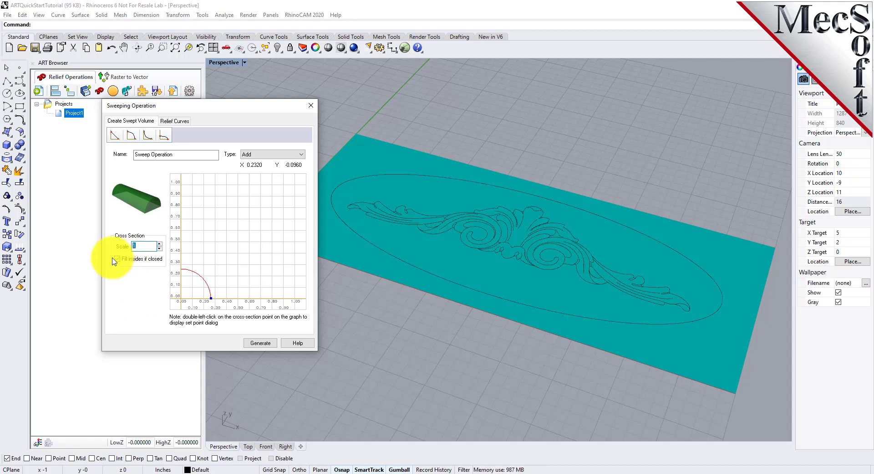
Step: Pick the ellipse as BorderCurve 1 and generate the swept border relief
click(180, 122)
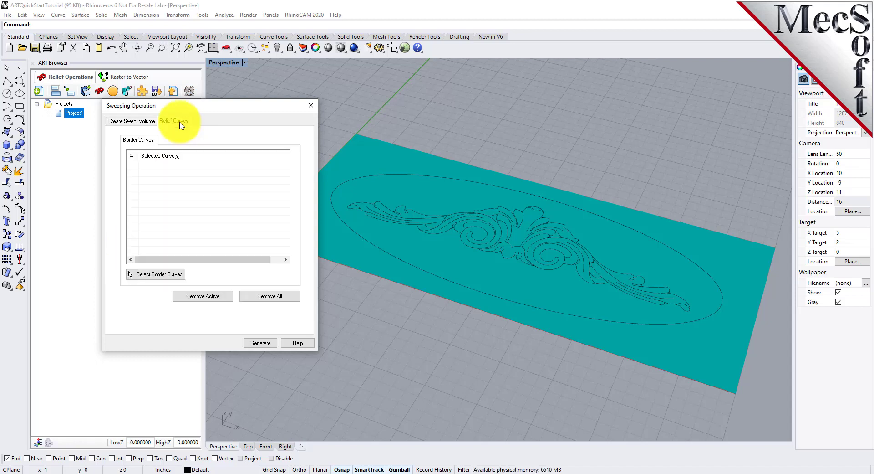
click(165, 279)
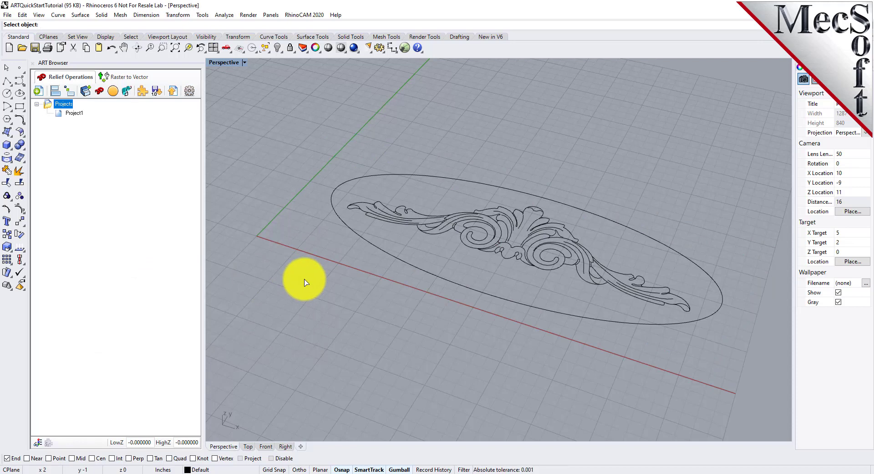
click(456, 181)
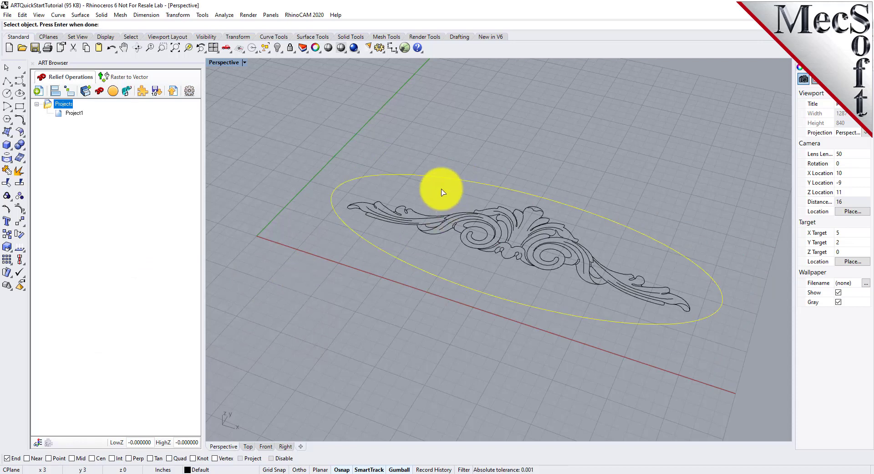
key(Return)
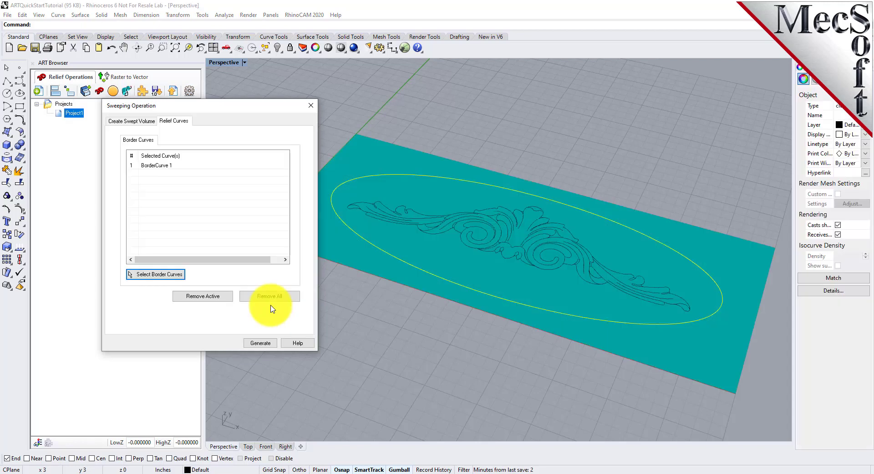
click(157, 165)
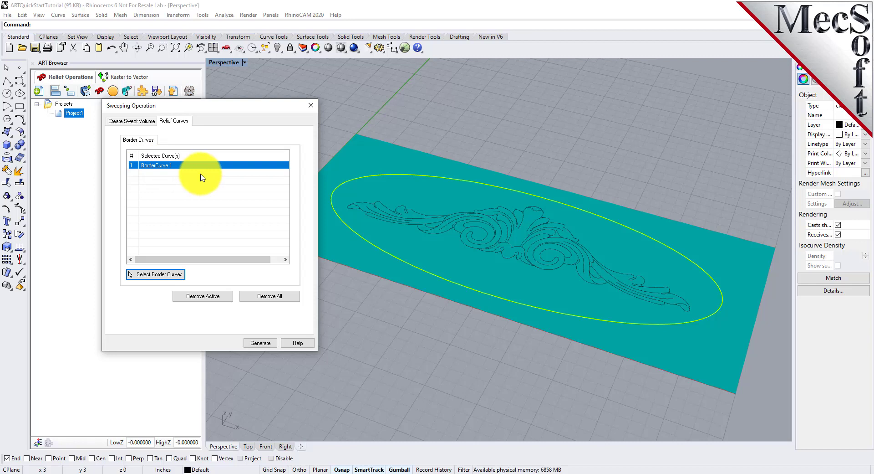
click(258, 345)
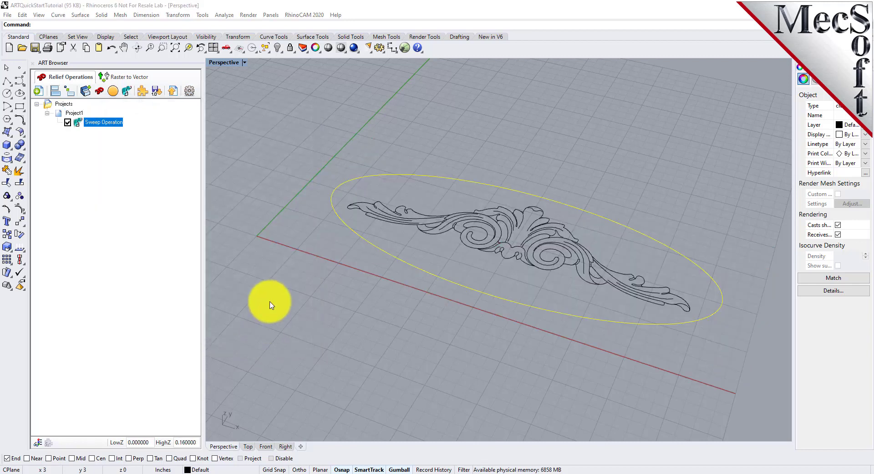
Step: Deselect the swept relief and orbit the Perspective view to inspect the plaque
click(271, 303)
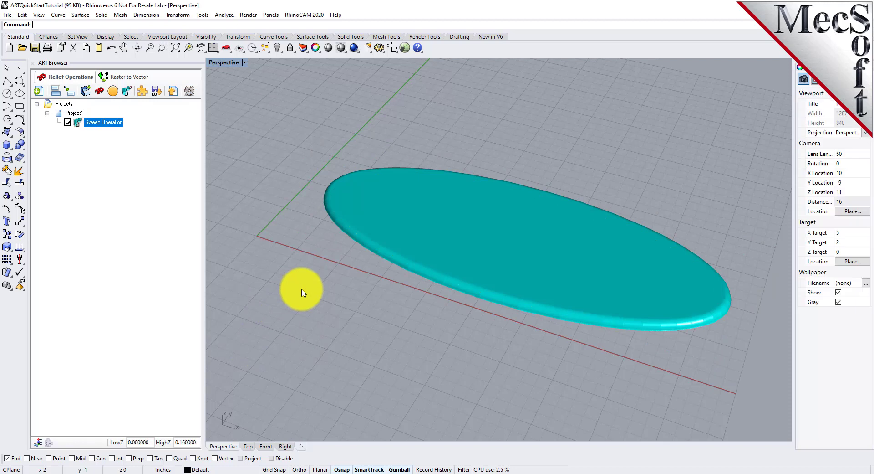
mouse_move(503, 371)
right_down()
mouse_move(509, 315)
mouse_move(501, 365)
right_up()
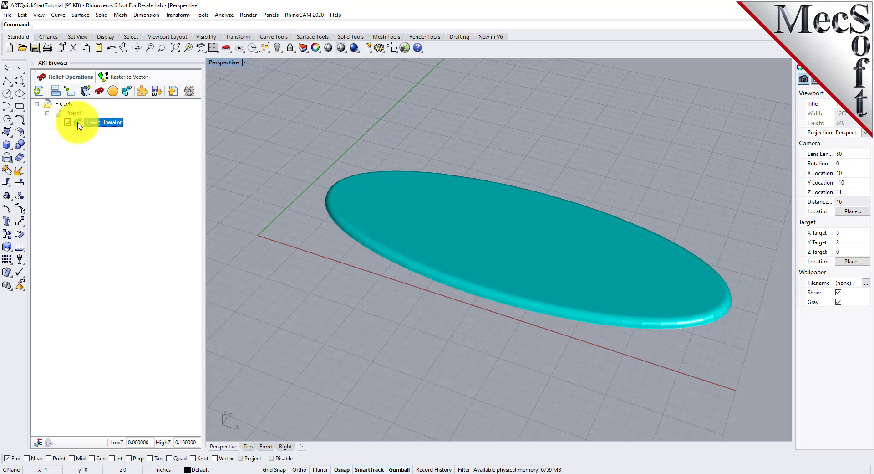
Step: Start a puffed volume using the arc profile with Add as the combine type
click(117, 95)
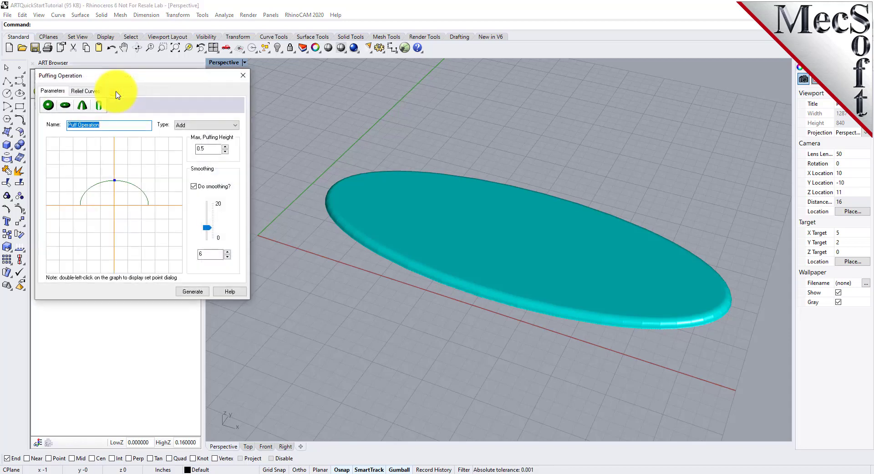
drag(124, 78, 186, 119)
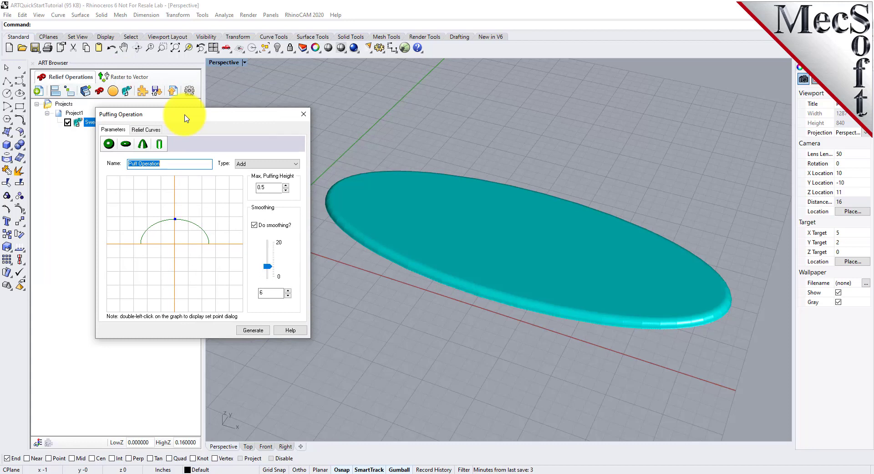
click(109, 146)
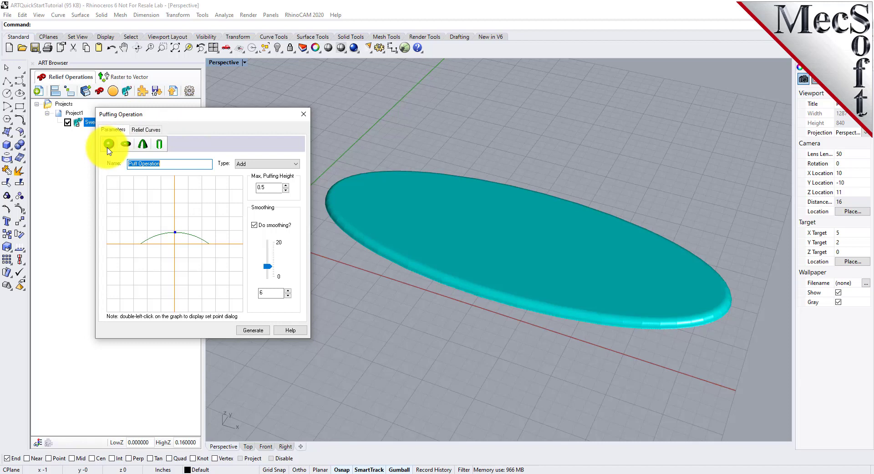
click(290, 164)
click(251, 175)
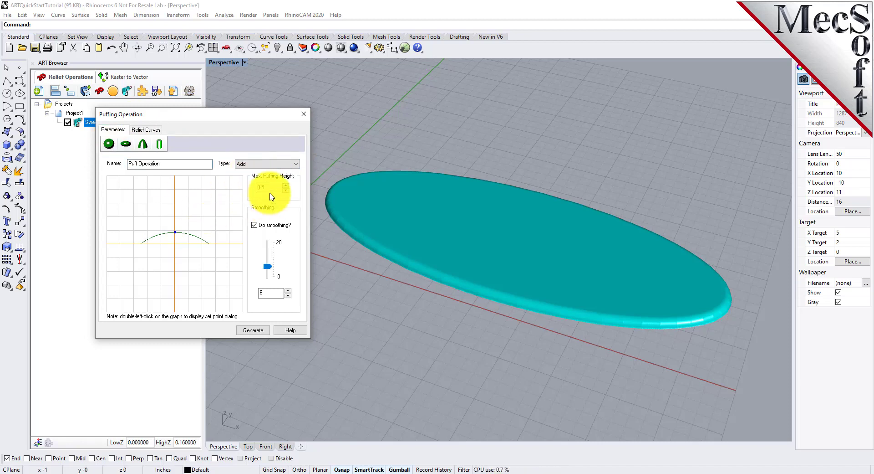
Step: Raise the puff profile to a tall 0.5-high semicircle with smoothing on, then show the border curve list
drag(273, 188, 252, 188)
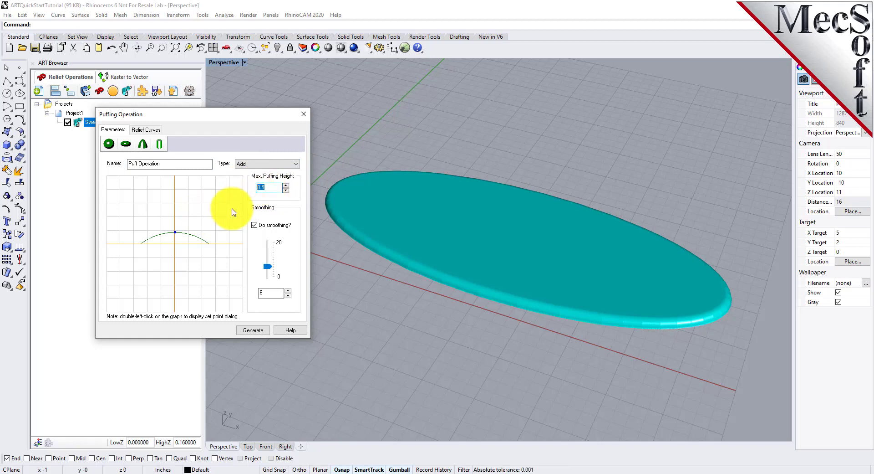
mouse_move(175, 233)
mouse_down()
mouse_move(178, 205)
mouse_move(176, 229)
mouse_up()
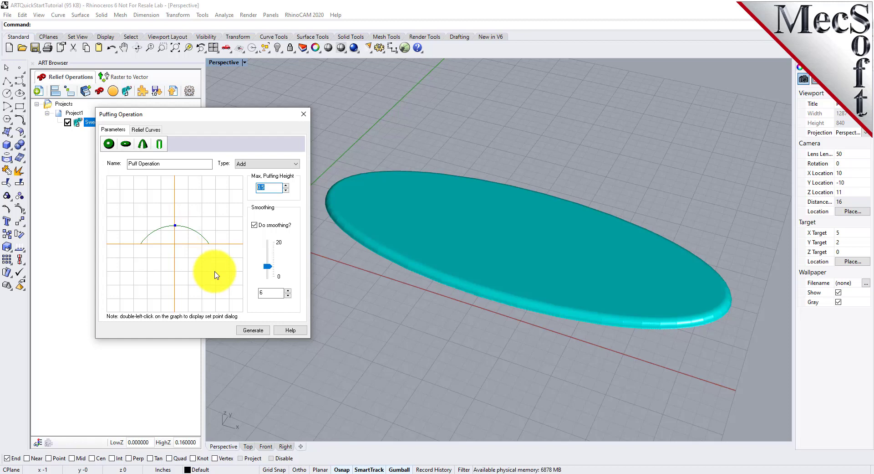
double_click(255, 225)
click(270, 292)
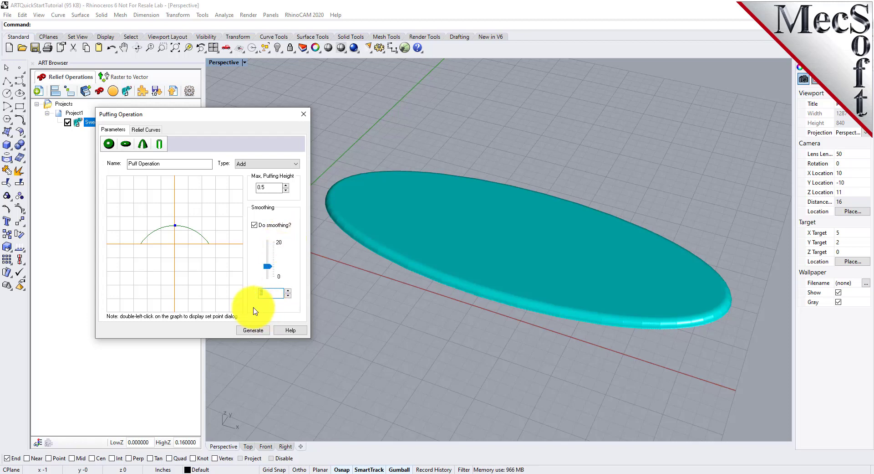
click(145, 130)
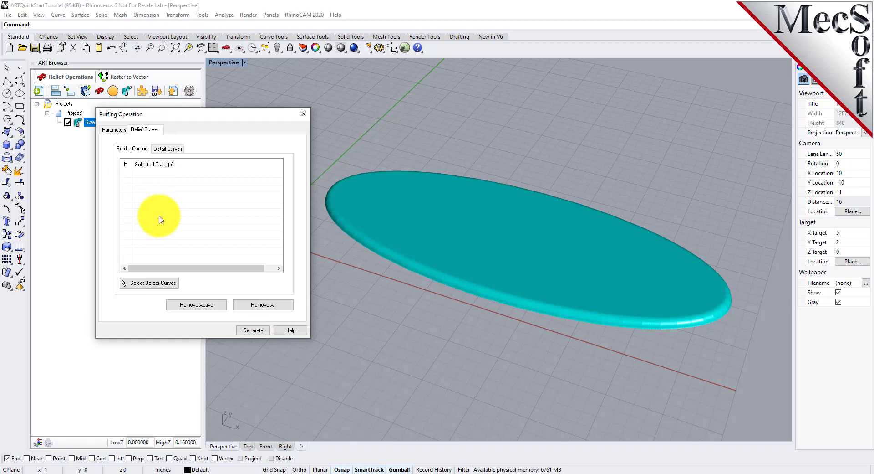
click(170, 151)
click(137, 149)
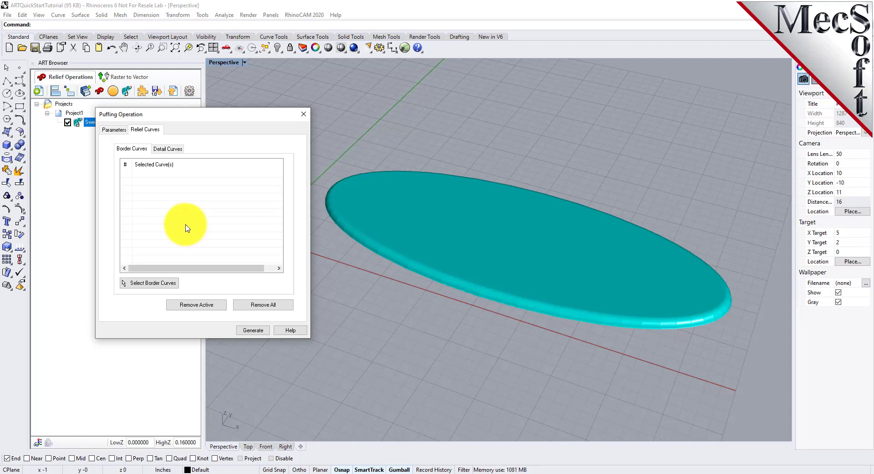
Step: Begin picking the puff's border curve in the viewport
click(164, 283)
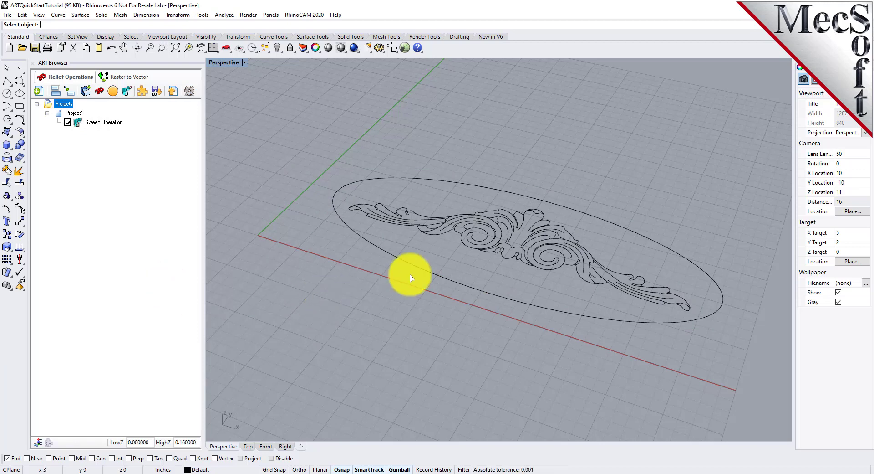
Step: Pick the ornament's outer outline as the puff's BorderCurve 1
click(447, 236)
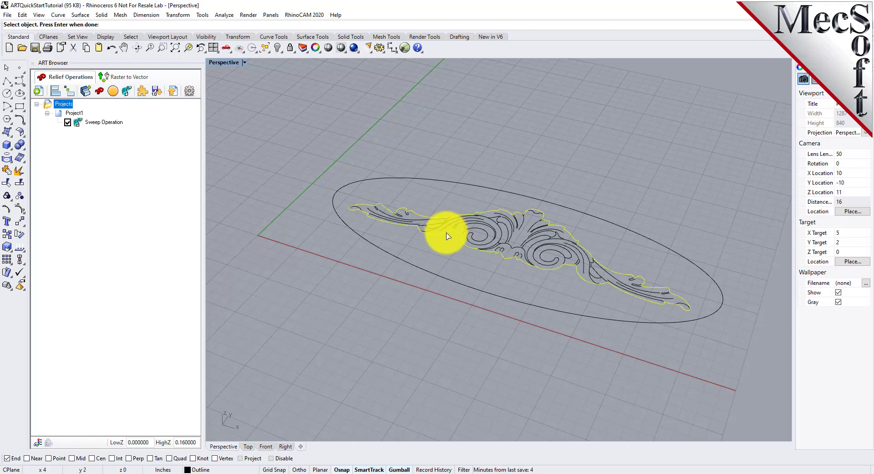
key(Return)
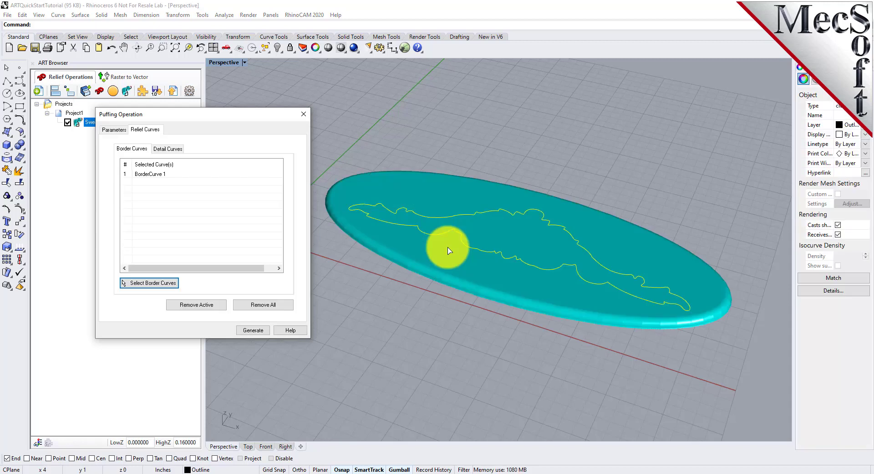
click(156, 176)
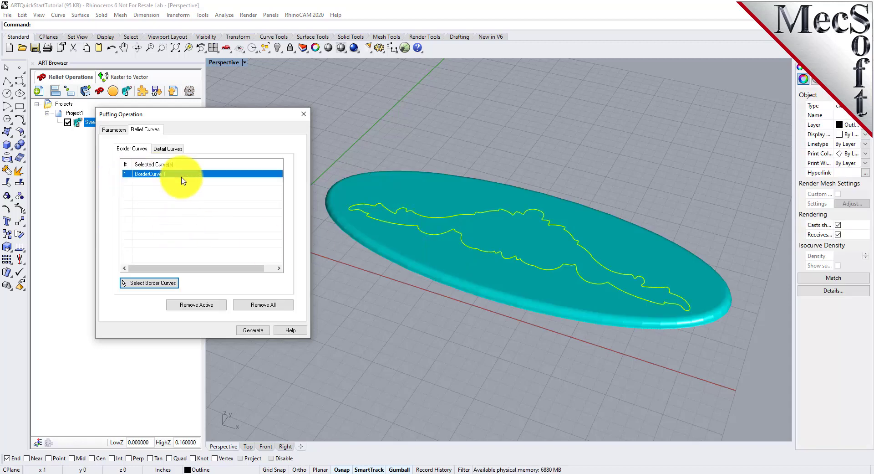
click(173, 149)
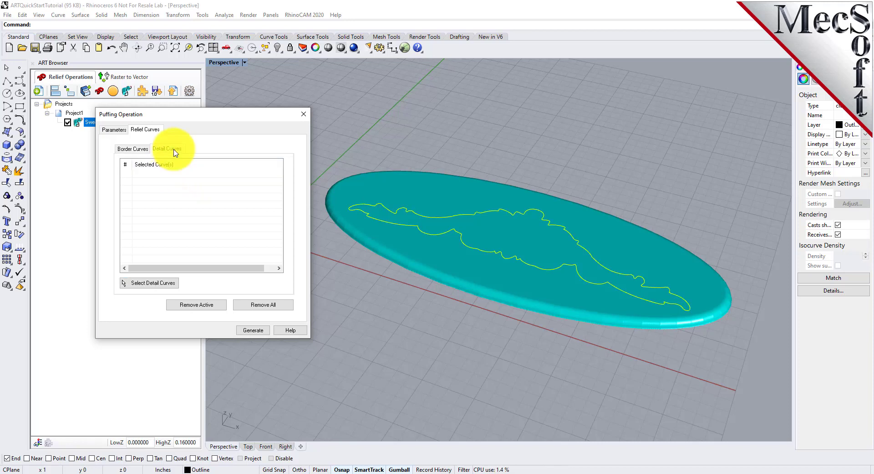
Step: Pick the ornament's inner scroll curves as puff detail curves, leaving out its outer outline
click(160, 284)
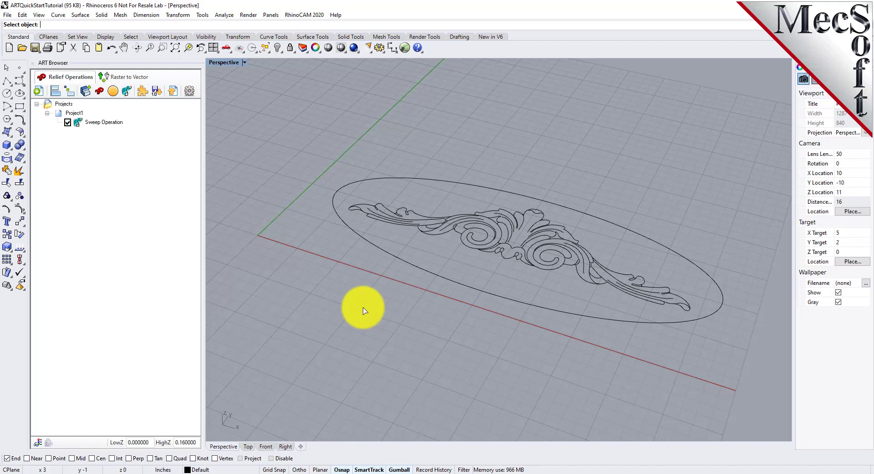
mouse_move(325, 346)
mouse_down()
mouse_move(537, 225)
mouse_move(696, 151)
mouse_up()
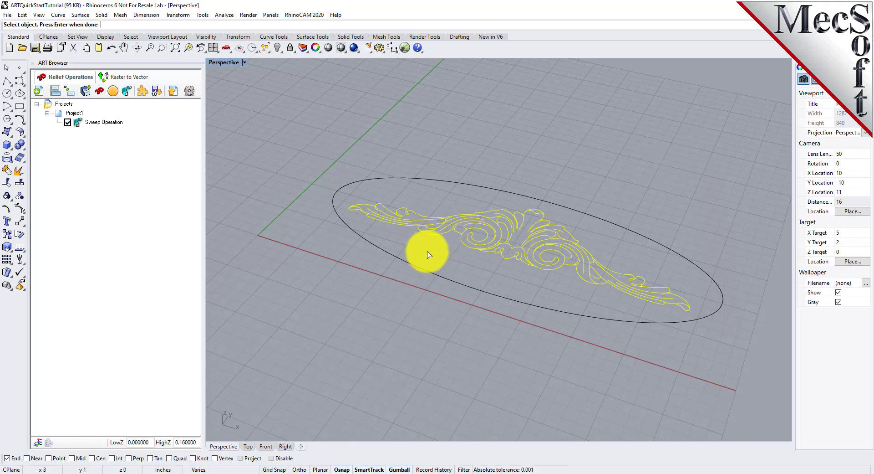
click(419, 217)
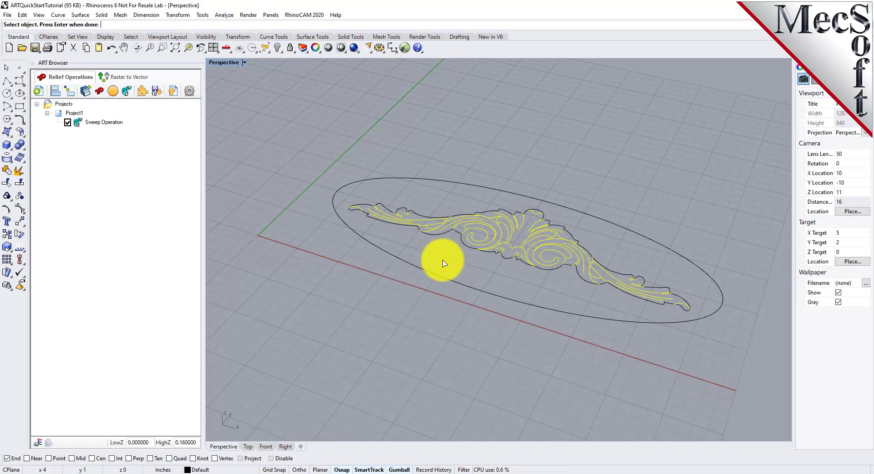
key(Return)
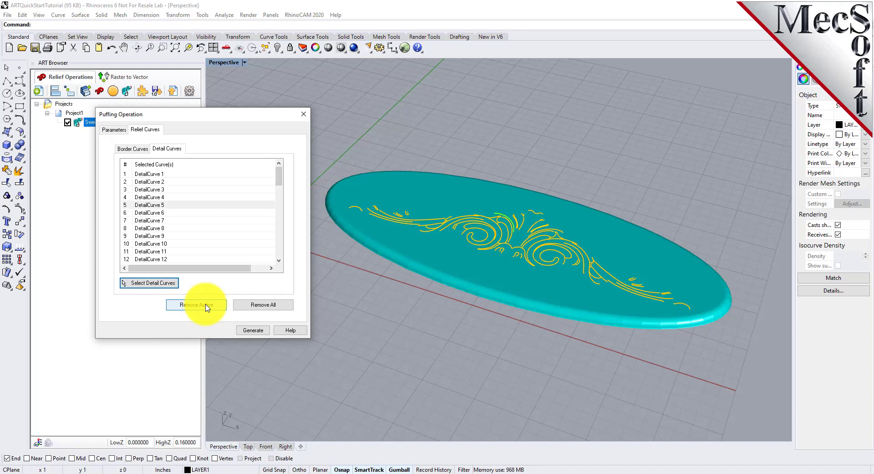
Step: Generate the puffed ornament, adding a Puff Operation under Project1
click(253, 329)
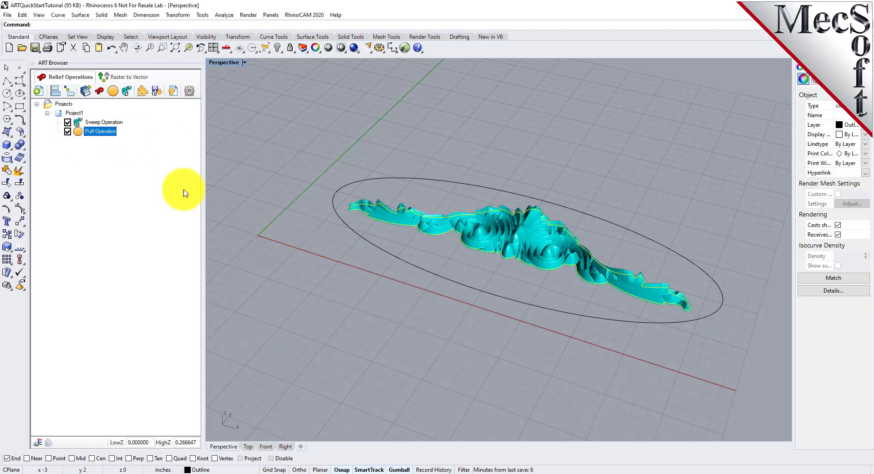
click(338, 279)
mouse_move(544, 298)
right_down()
mouse_move(514, 391)
mouse_move(538, 298)
right_up()
scroll(523, 254, up, 3)
scroll(519, 244, up, 3)
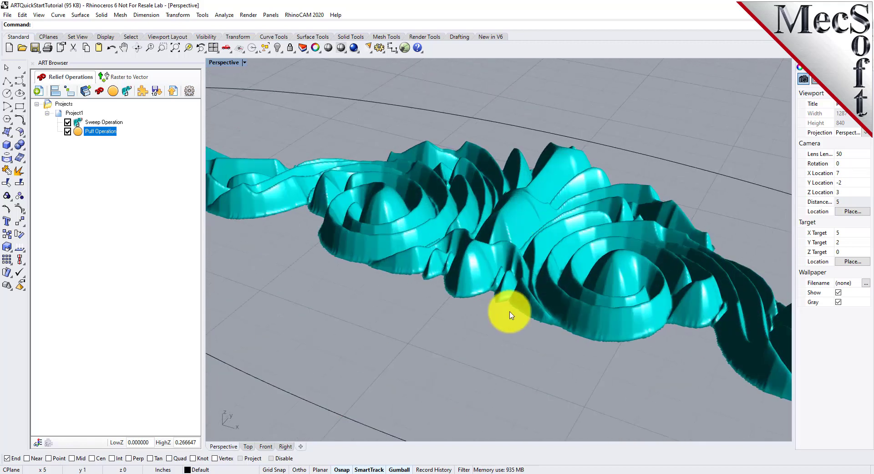
scroll(507, 365, up, 3)
right_drag(503, 356, 518, 254)
scroll(456, 250, down, 3)
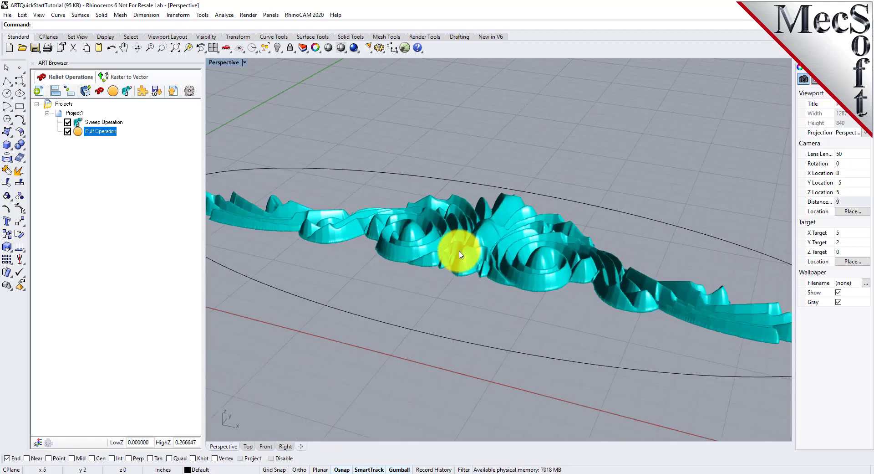
scroll(520, 244, down, 2)
scroll(631, 230, down, 2)
mouse_move(609, 238)
right_down()
mouse_move(531, 275)
mouse_move(531, 284)
right_up()
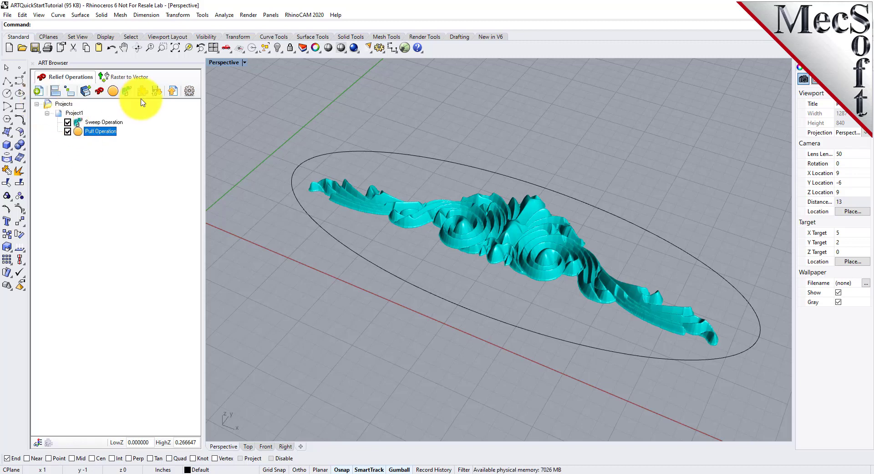
Step: Load the diamond-plate Texture JPG into a new 3D Relief Operation
click(102, 93)
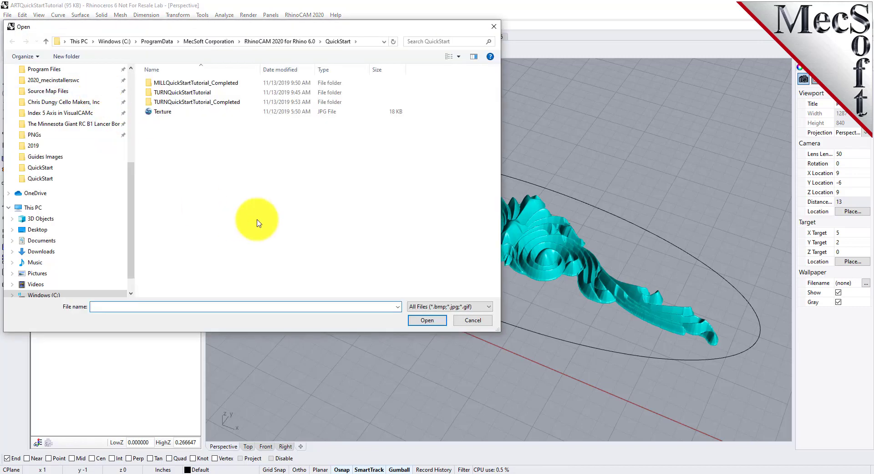
click(423, 306)
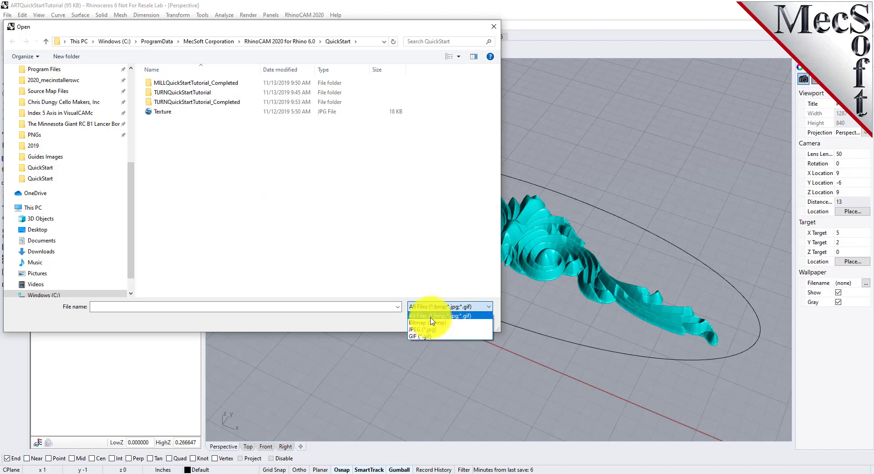
click(433, 316)
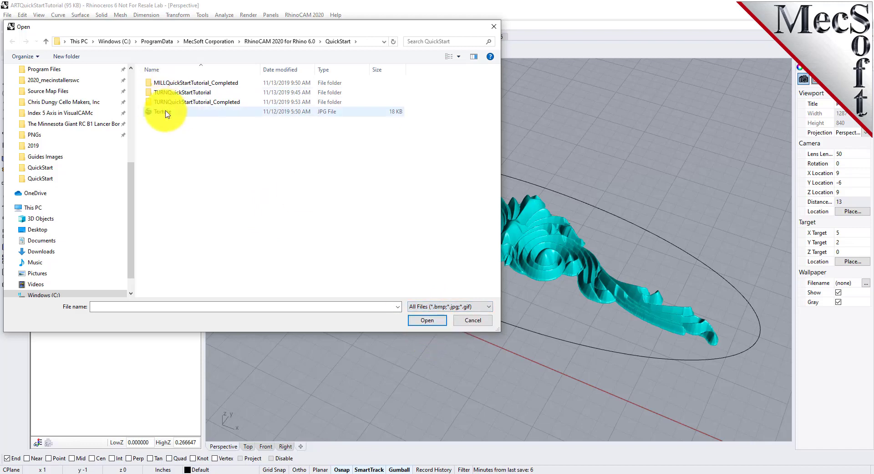
click(163, 112)
click(426, 318)
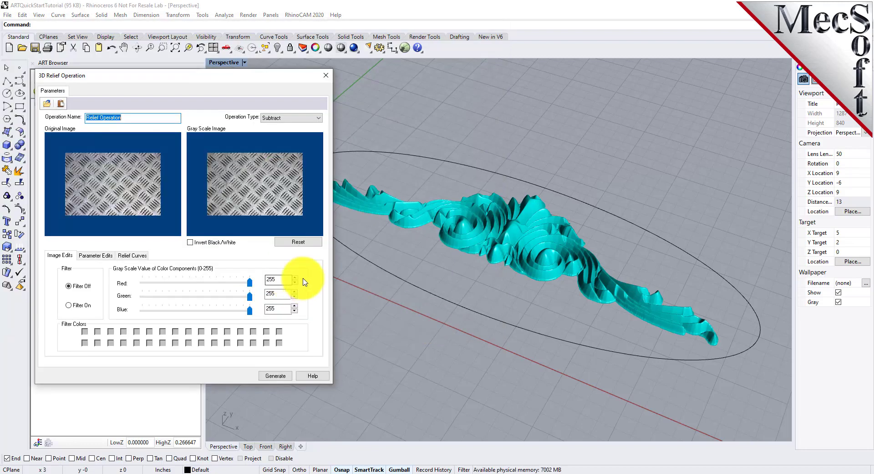
Step: Set the texture relief's operation type to Add and turn on Invert Black/White
drag(162, 89, 221, 100)
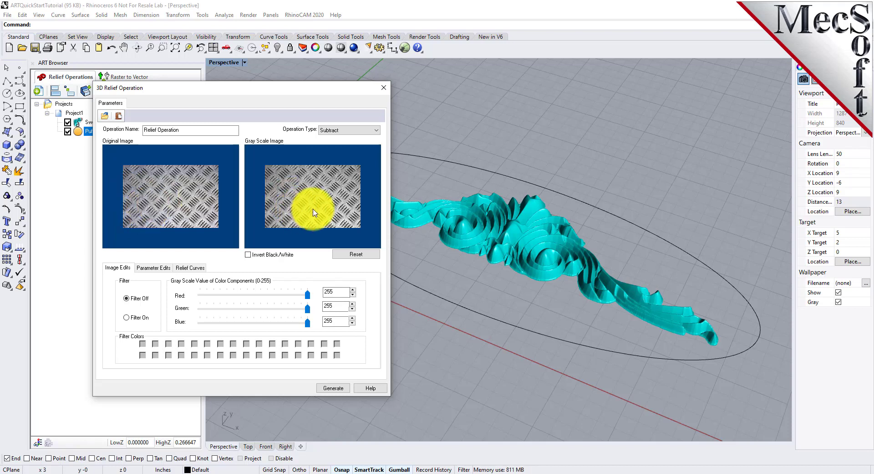
click(376, 130)
click(342, 138)
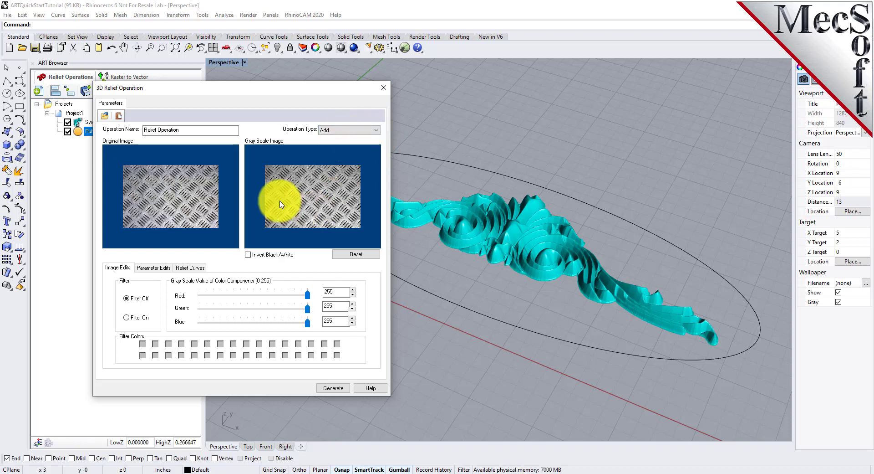
click(249, 255)
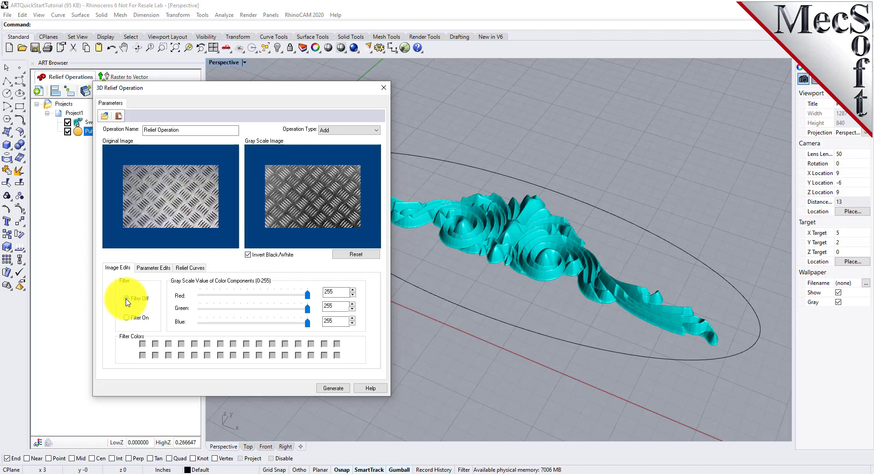
Step: Drop the image size and aspect-ratio lock, and size the relief 10 wide by 4 high
click(153, 268)
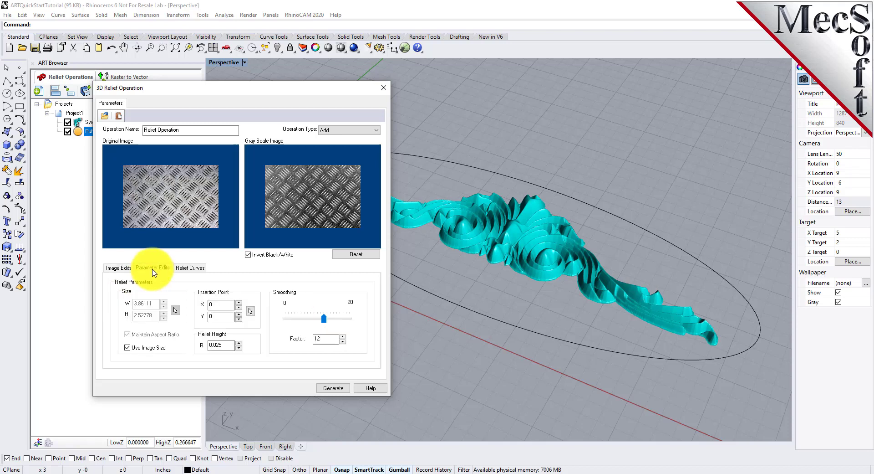
click(128, 348)
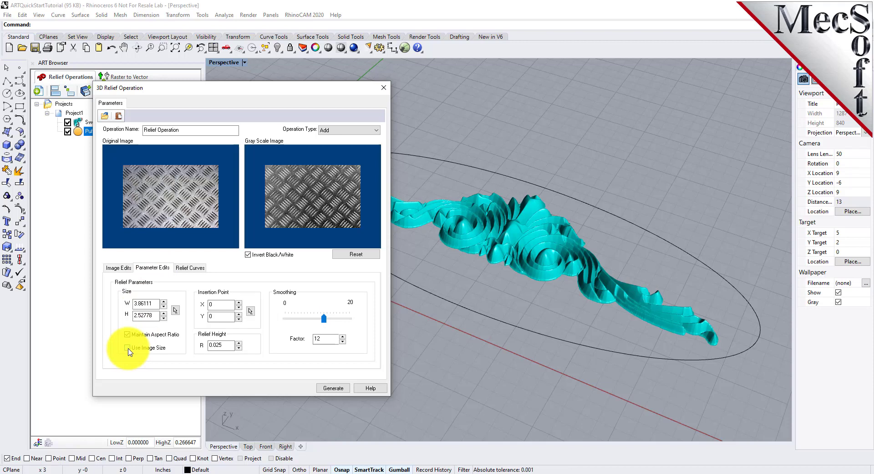
click(128, 335)
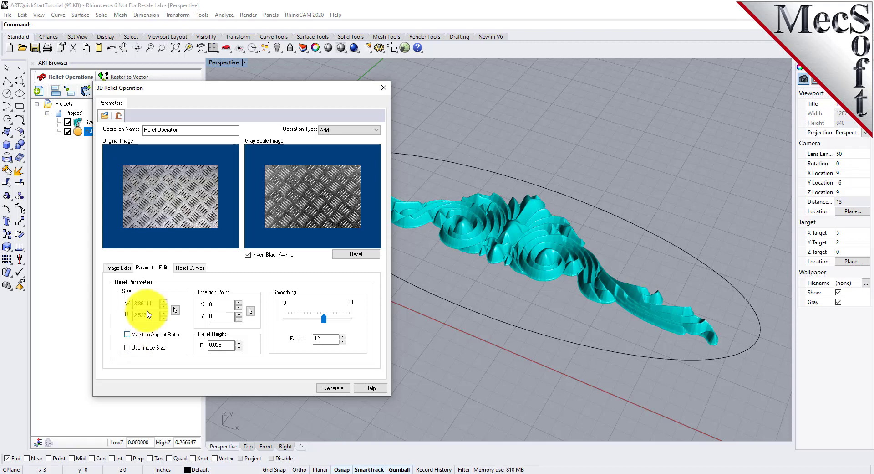
drag(152, 303, 124, 306)
text(10)
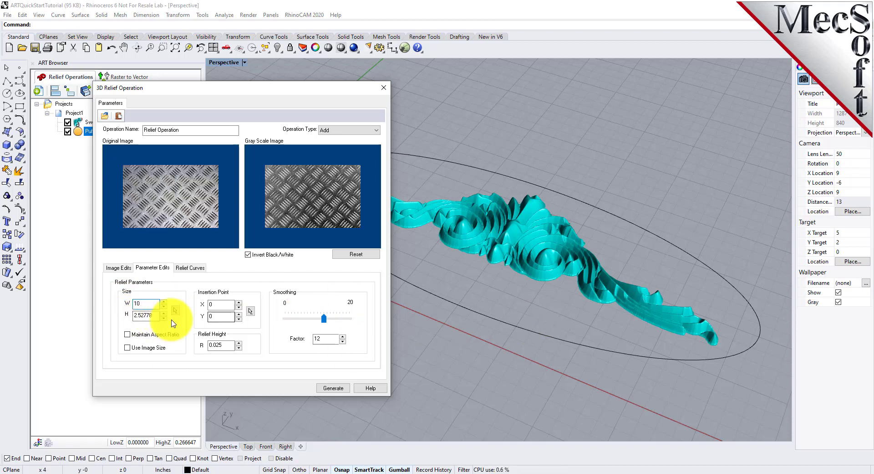
drag(151, 315, 125, 319)
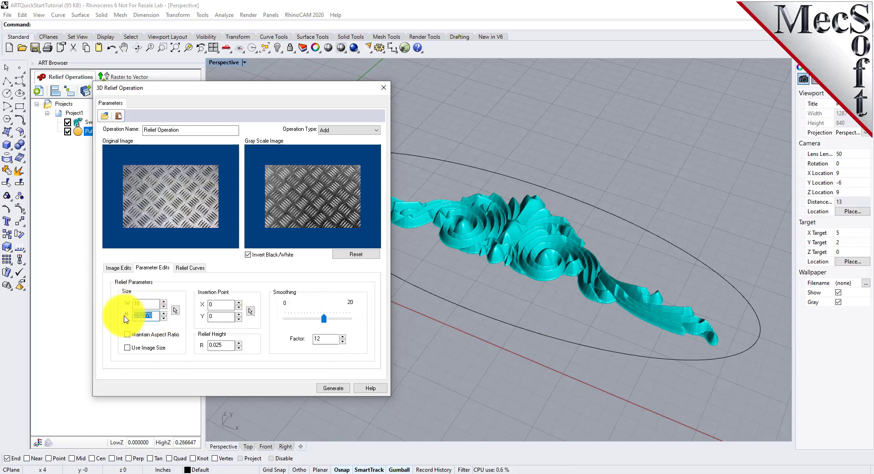
text(4)
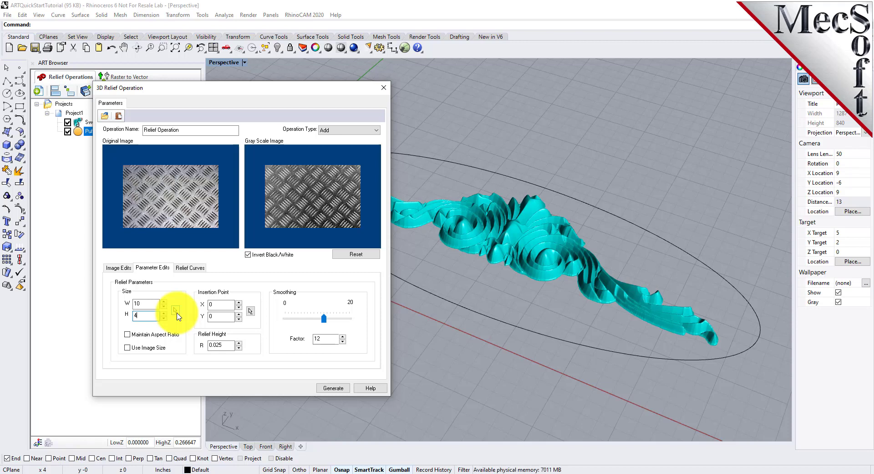
Step: Keep the relief height at 0.025 and the smoothing factor at 12
double_click(221, 345)
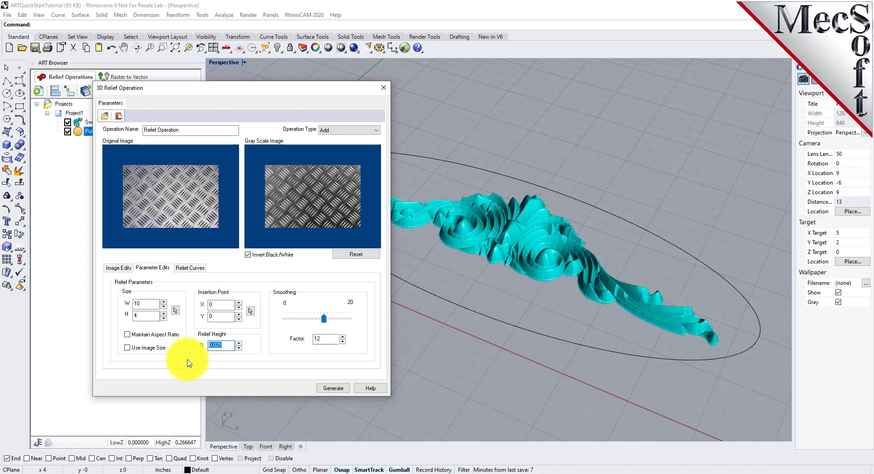
click(303, 203)
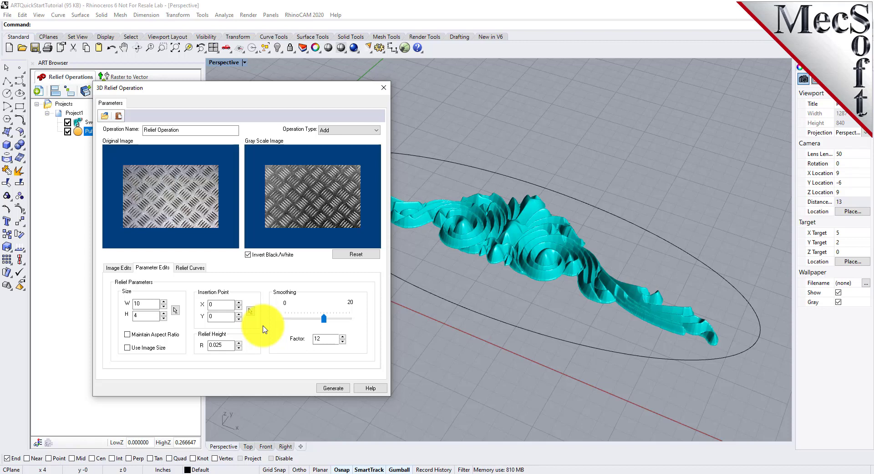
double_click(326, 338)
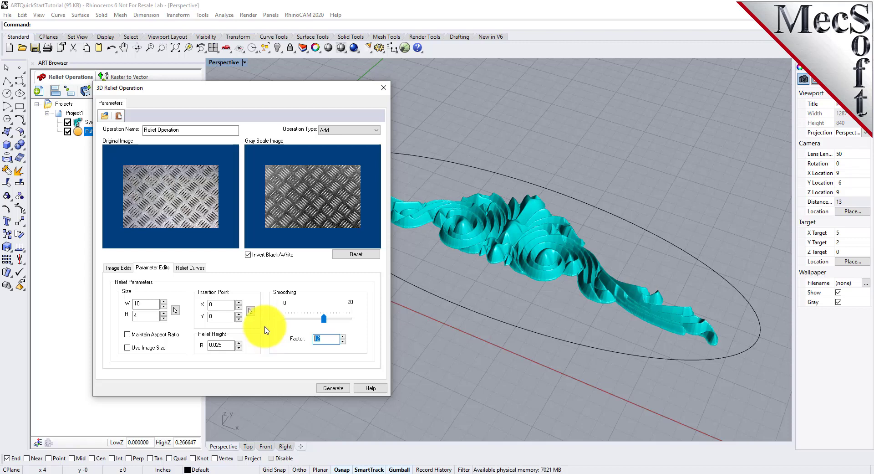
Step: Pick the ellipse as BorderCurve 1 for the texture relief
click(195, 269)
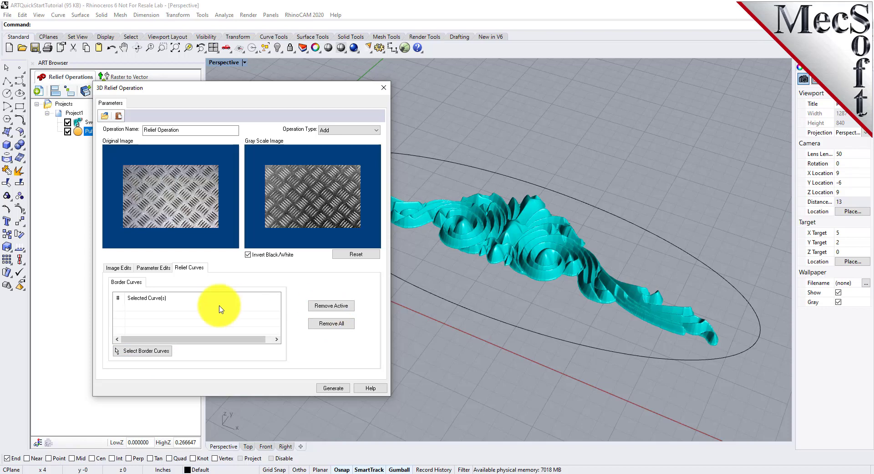
click(153, 268)
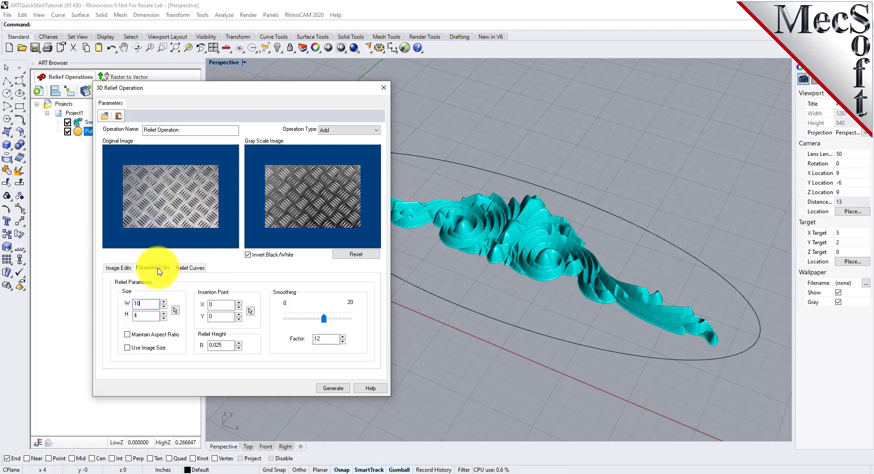
click(191, 267)
click(138, 352)
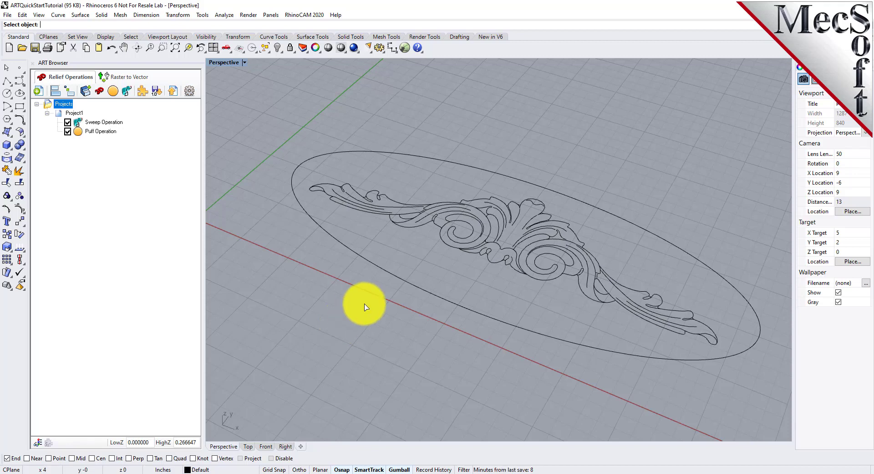
click(397, 277)
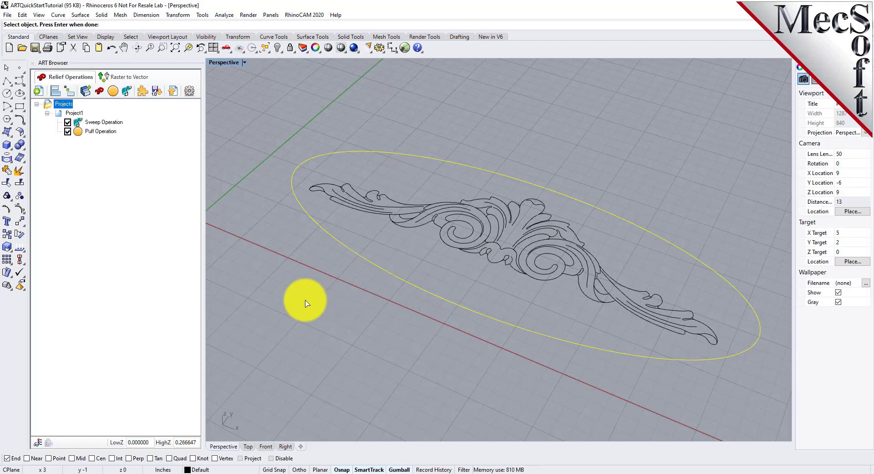
key(Return)
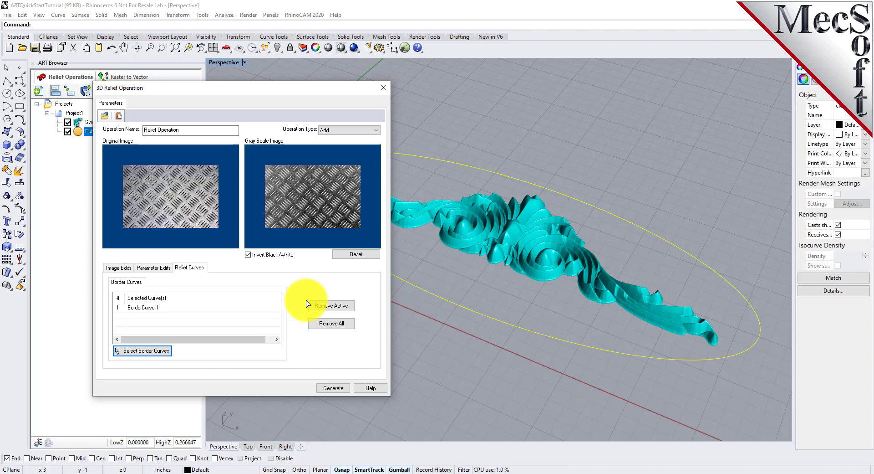
Step: Generate the diamond-plate relief and preview the Sweep, Pull, Relief and combined Project1 results
click(334, 388)
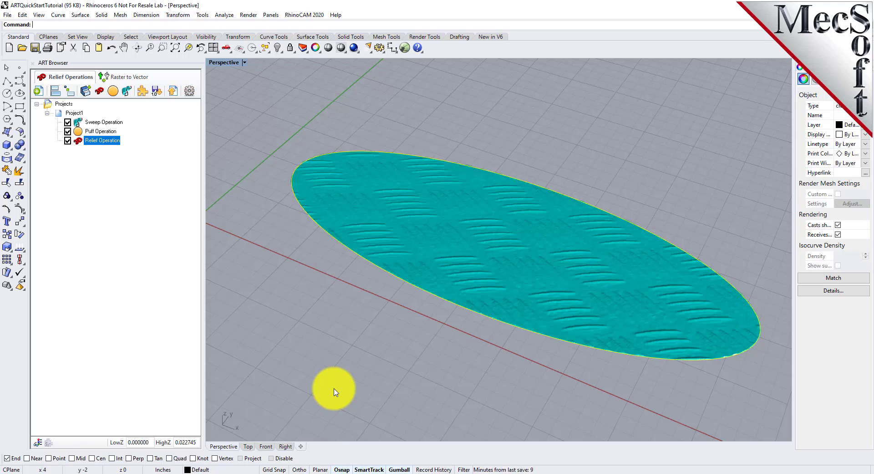
click(338, 311)
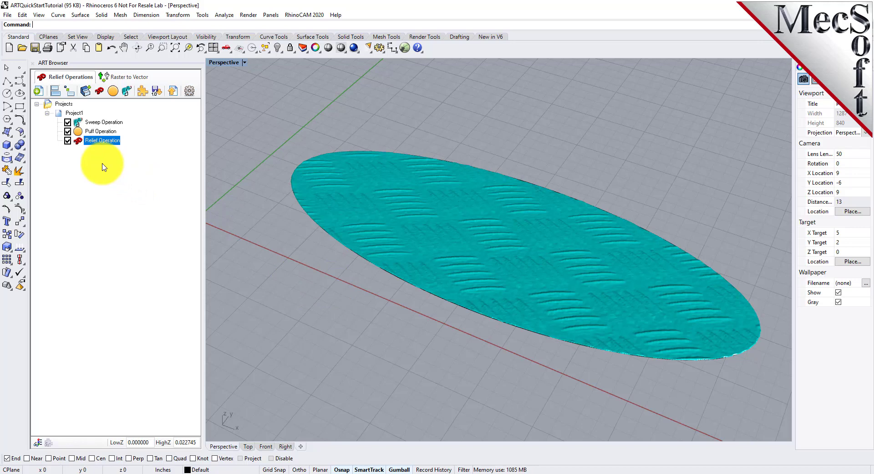
click(78, 123)
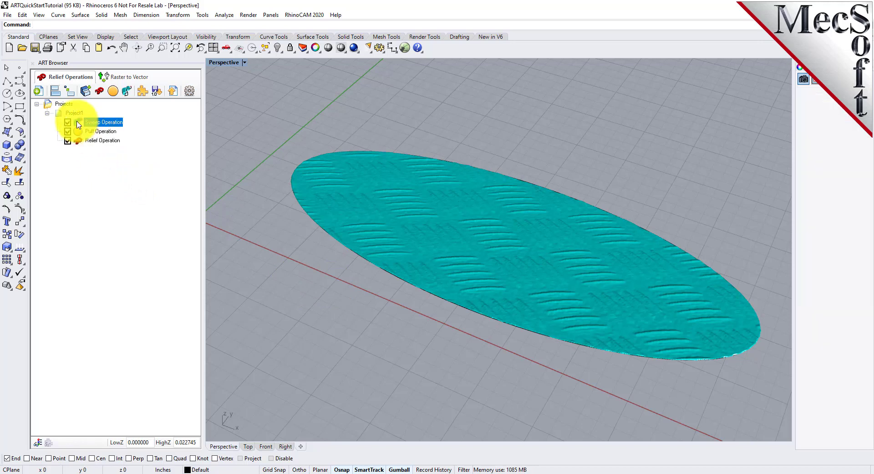
click(81, 132)
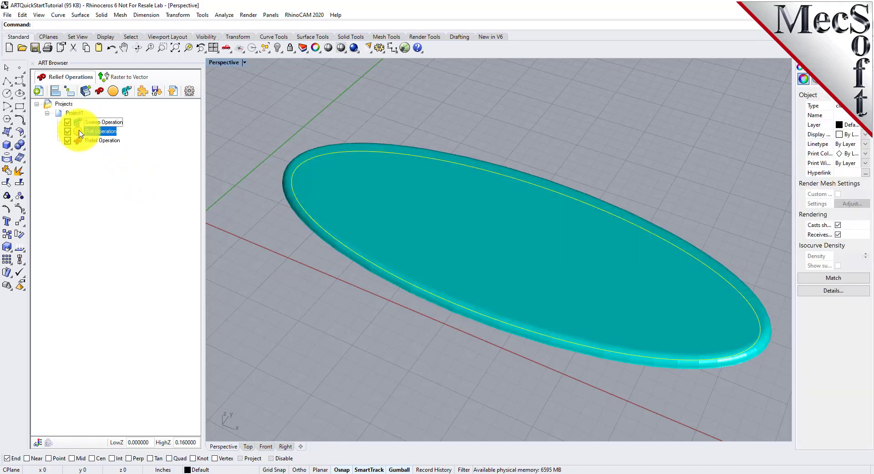
click(79, 141)
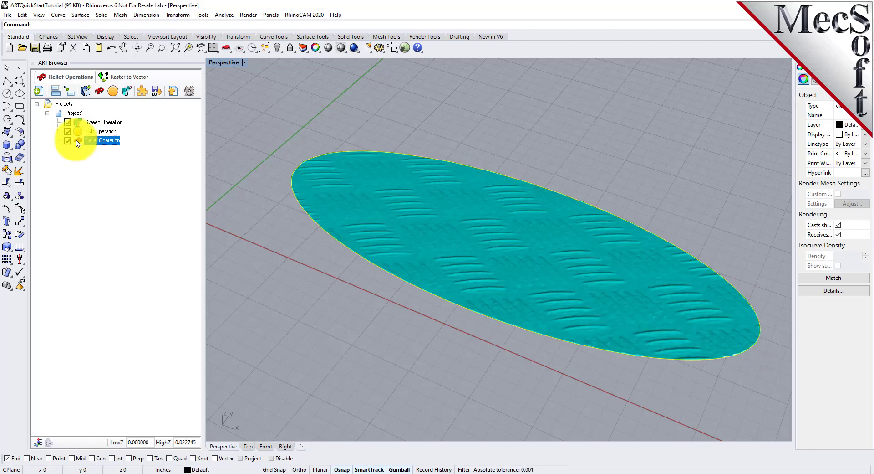
click(58, 115)
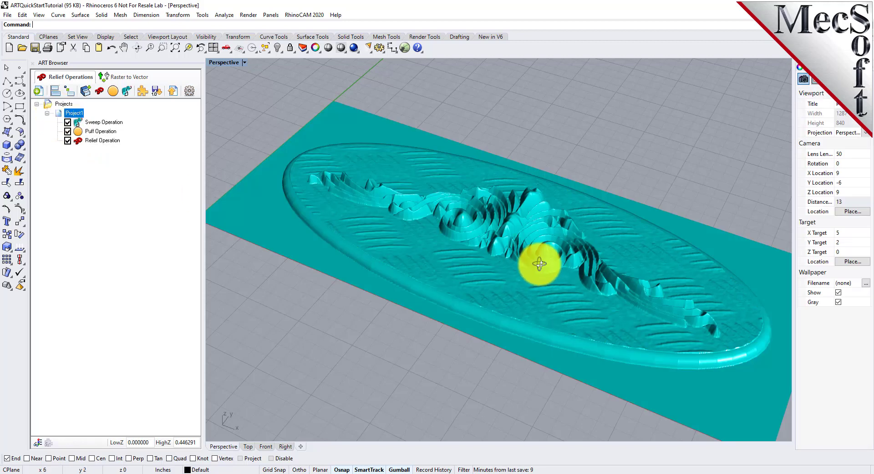
Step: Inspect the combined plaque in Perspective and export the reliefs as meshes to CAD
mouse_move(534, 256)
right_down()
mouse_move(535, 162)
mouse_move(533, 255)
right_up()
scroll(538, 275, up, 3)
scroll(547, 263, up, 4)
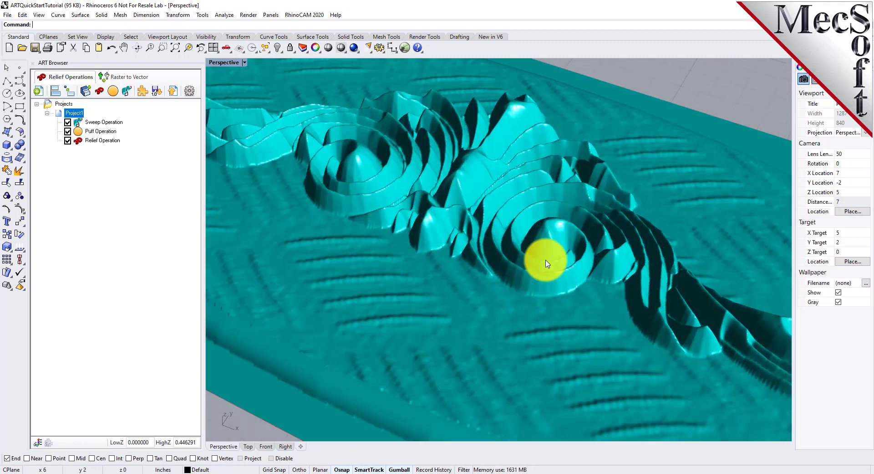
scroll(514, 237, down, 4)
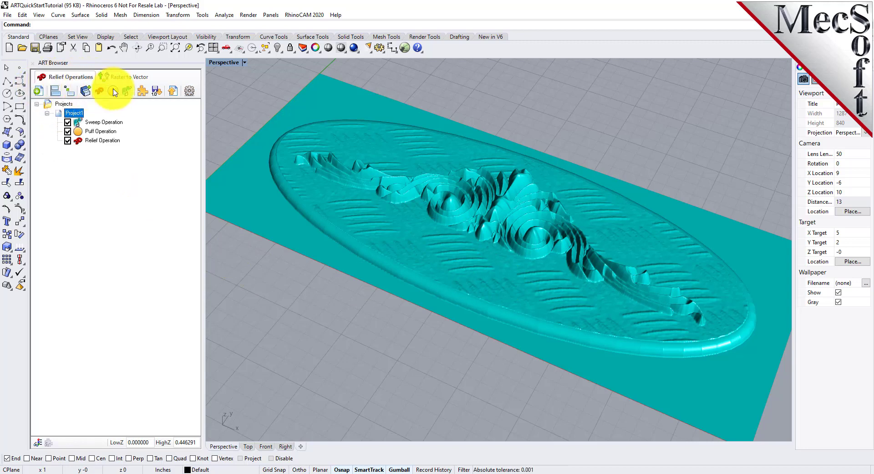
click(173, 92)
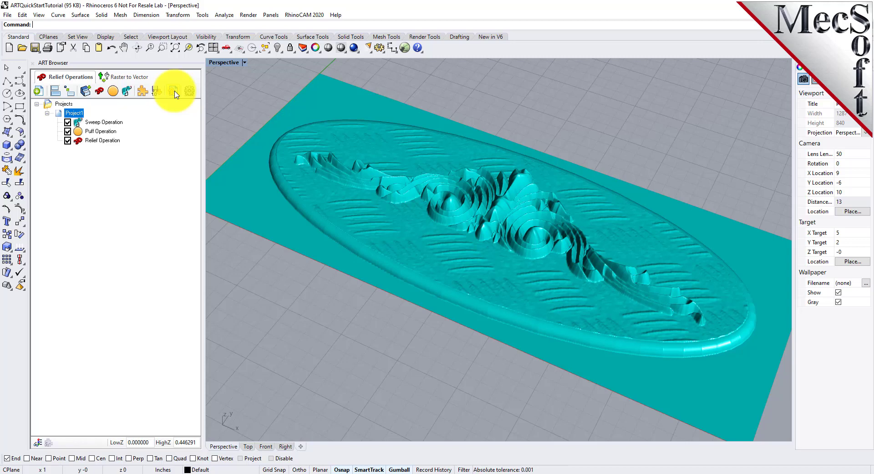
click(69, 124)
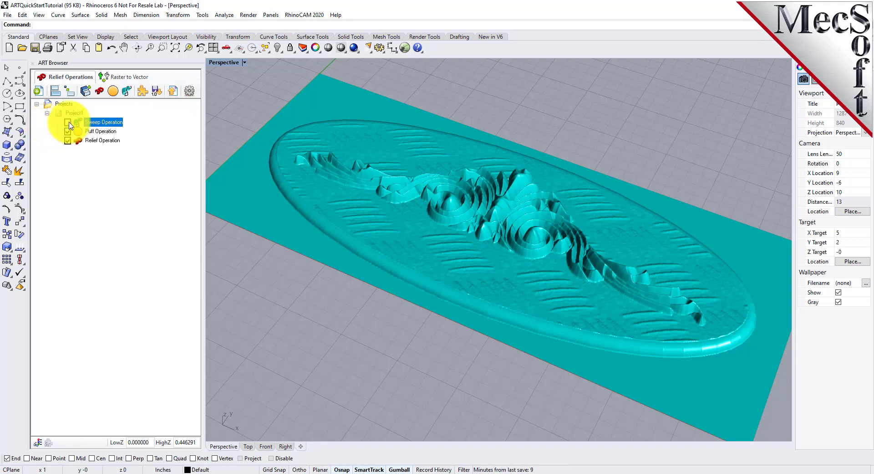